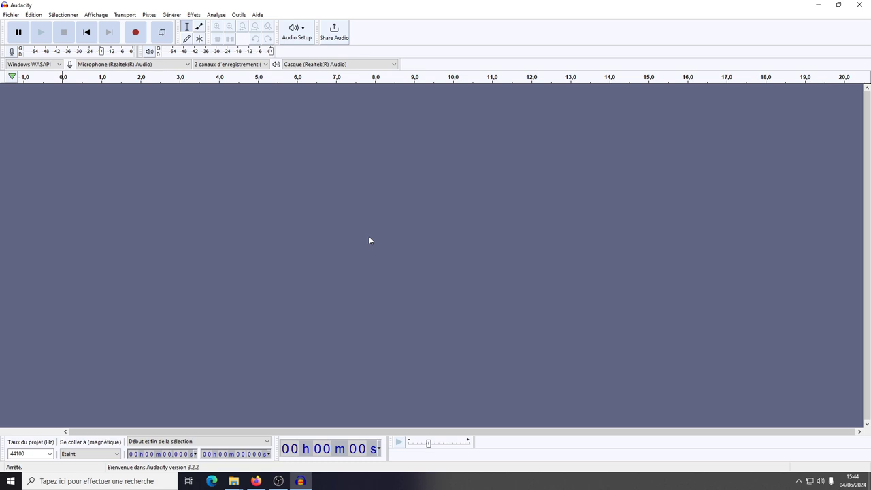
- Check the audio files in the TP folder and import jingle.mp3 from it as a new track
mouse_move(236, 481)
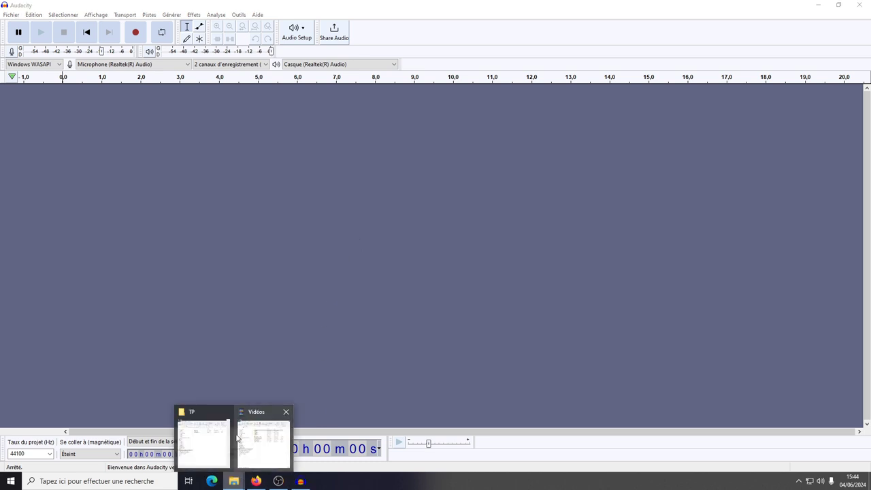
left_click(214, 436)
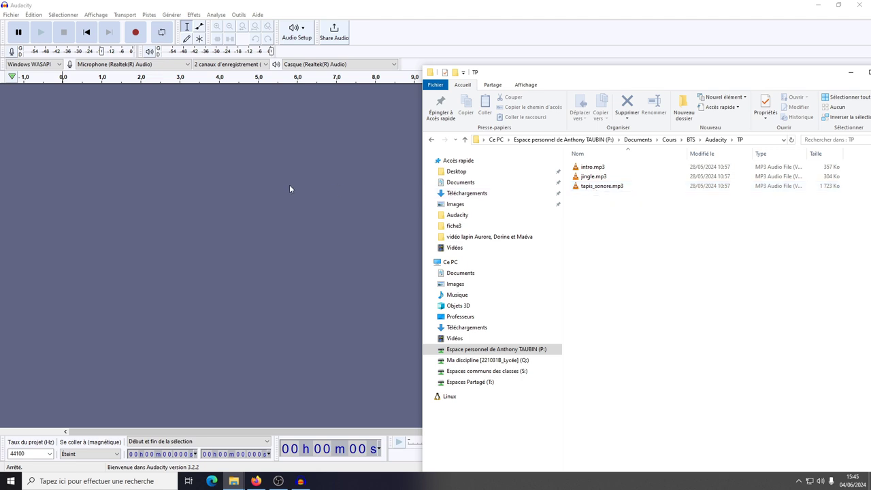
left_click(12, 14)
mouse_move(33, 91)
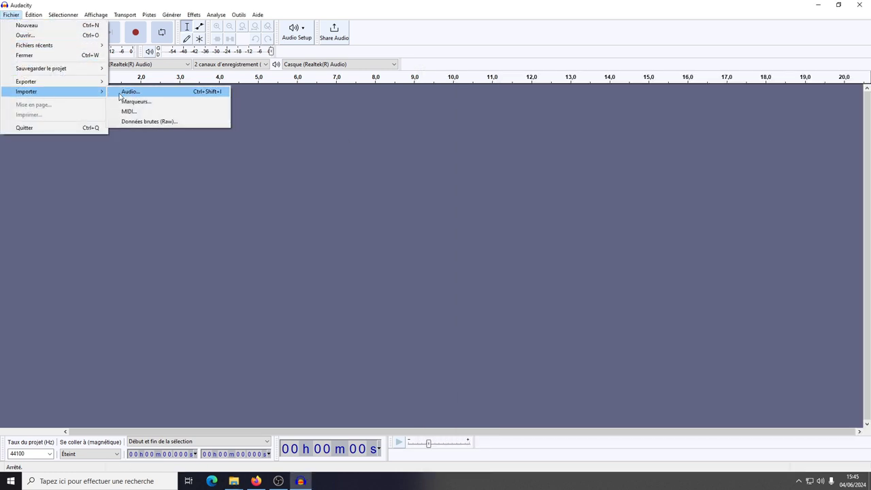
left_click(129, 92)
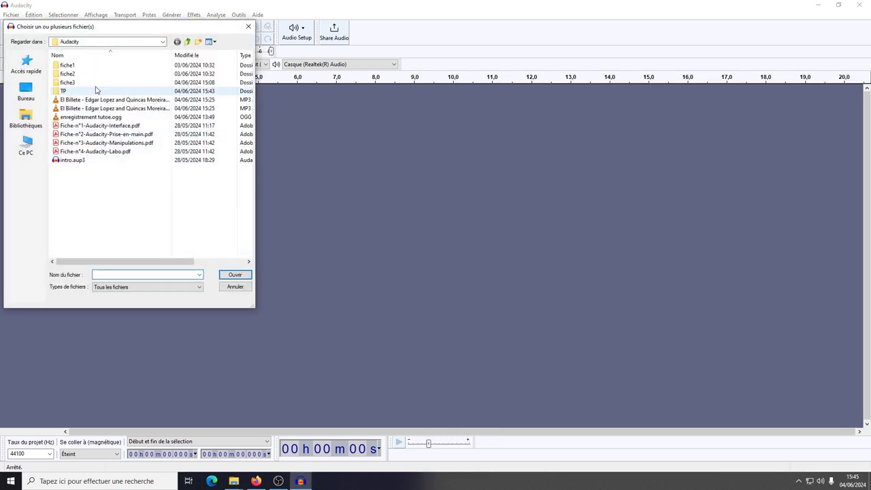
double_click(68, 91)
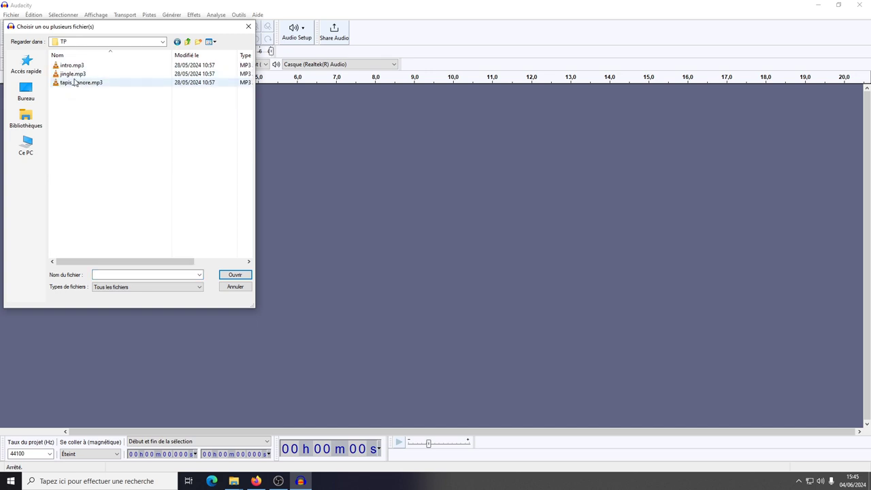
left_click(85, 74)
left_click(235, 274)
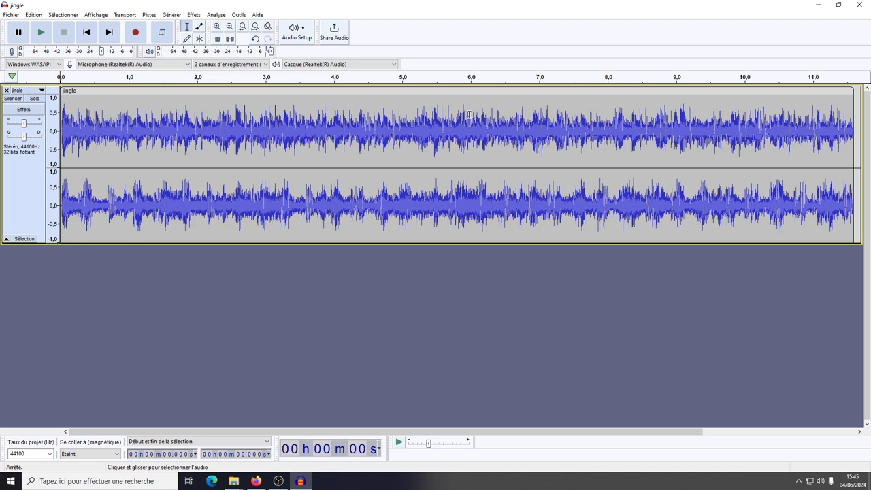
- Delete the jingle's audio from about 6 s to its end and apply a fade-out from about 4.6 s to the new end
left_click_drag(470, 115, 853, 161)
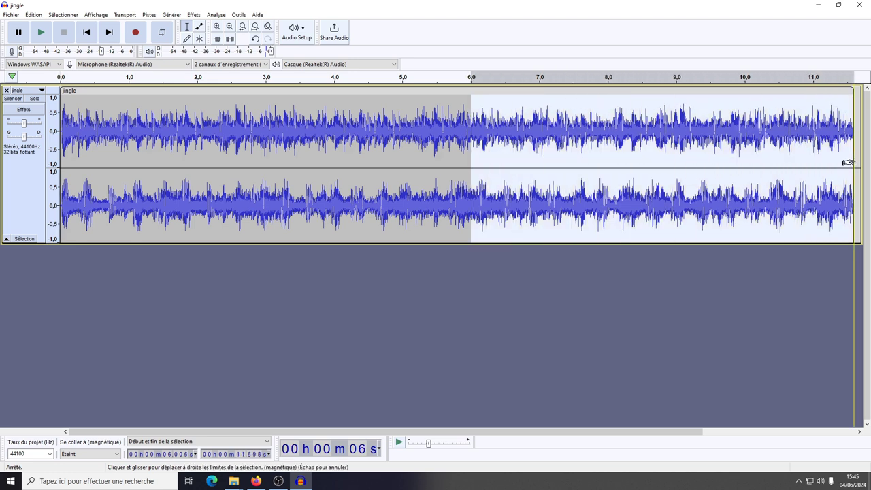
key("Delete")
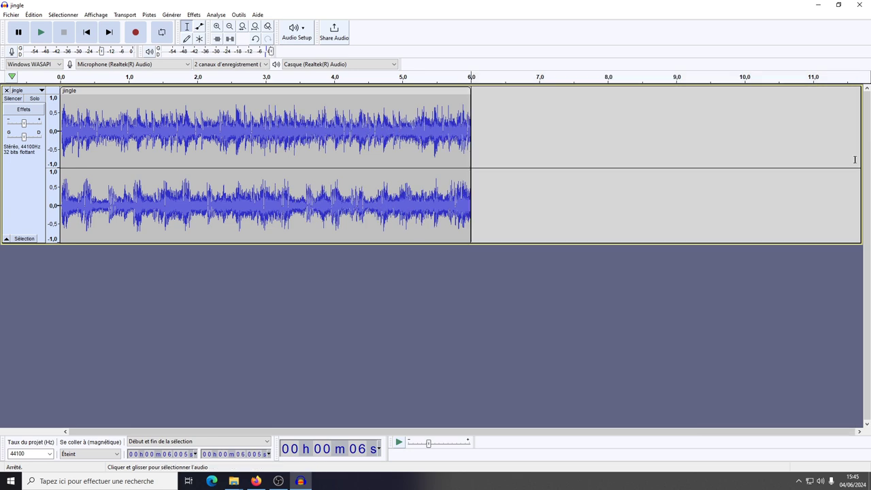
left_click_drag(376, 136, 470, 136)
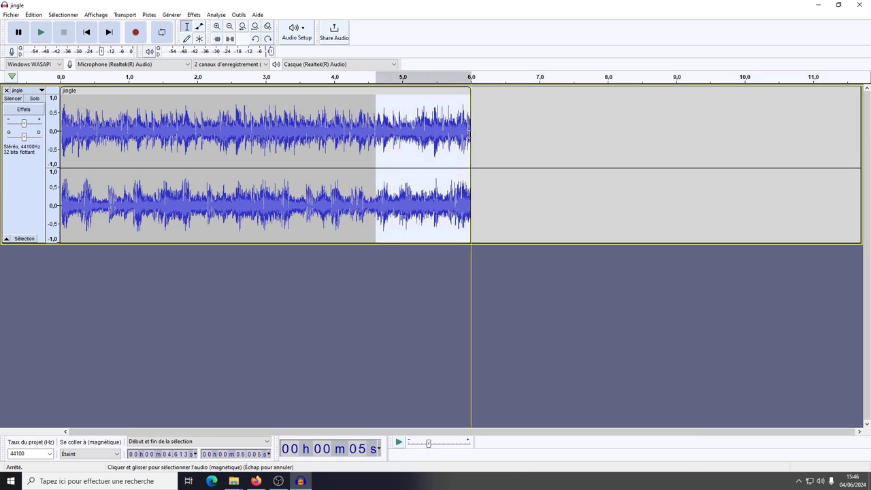
left_click(193, 14)
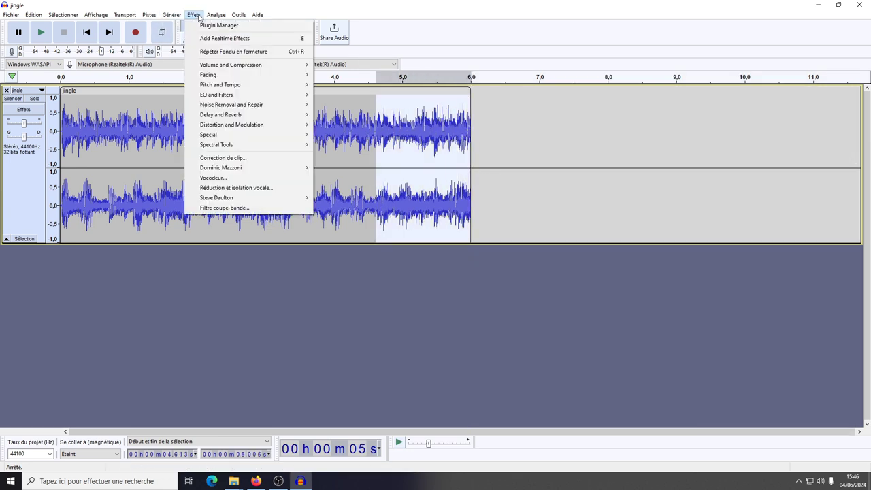
mouse_move(231, 74)
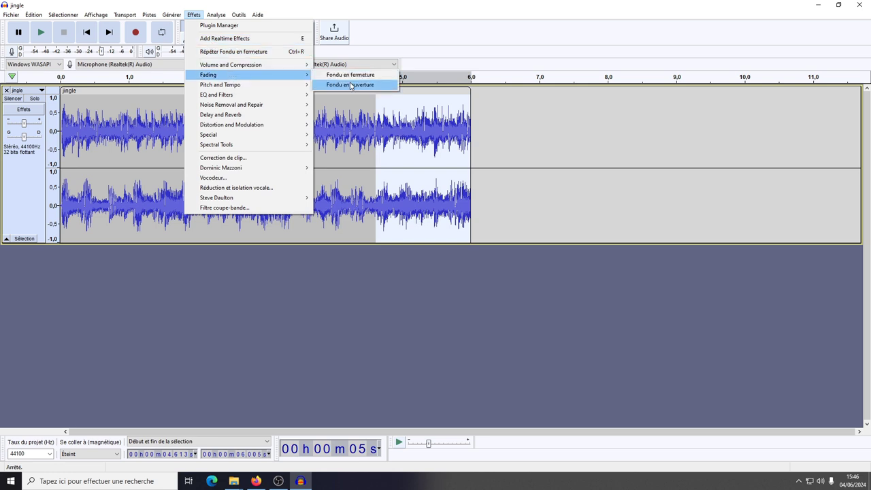
left_click(366, 75)
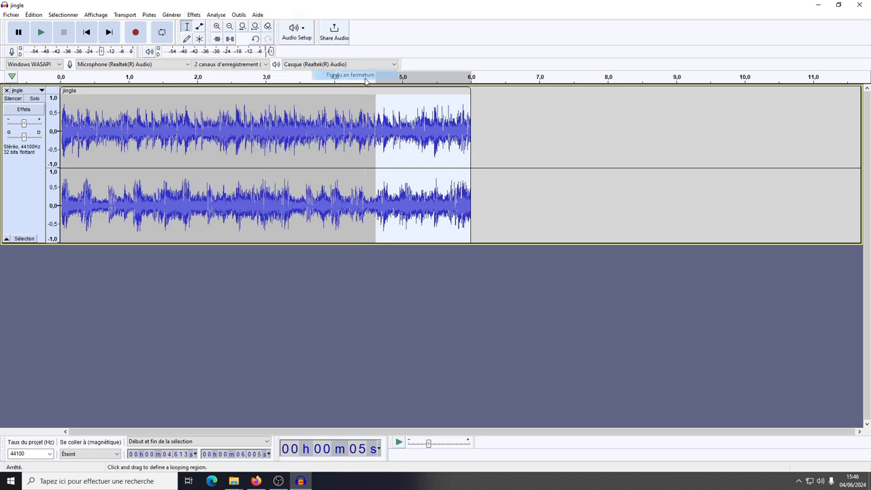
left_click(361, 117)
left_click(41, 32)
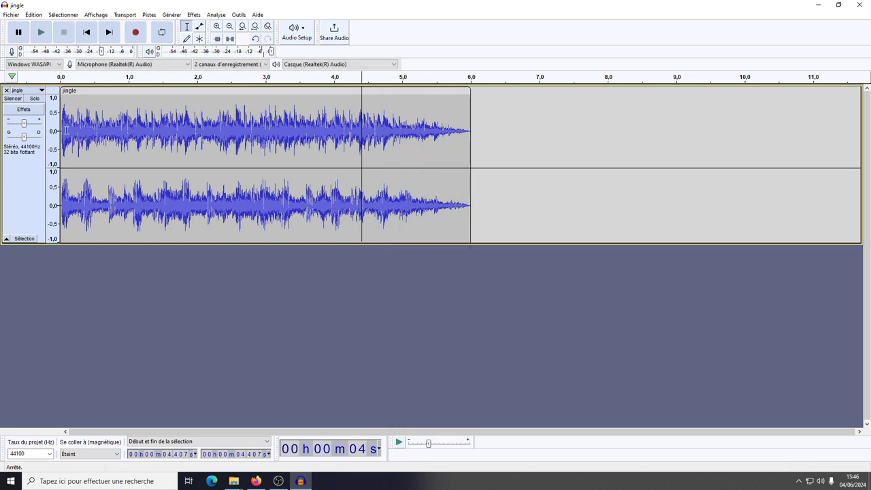
- Import intro.mp3 from the TP folder as a second audio track
left_click(10, 15)
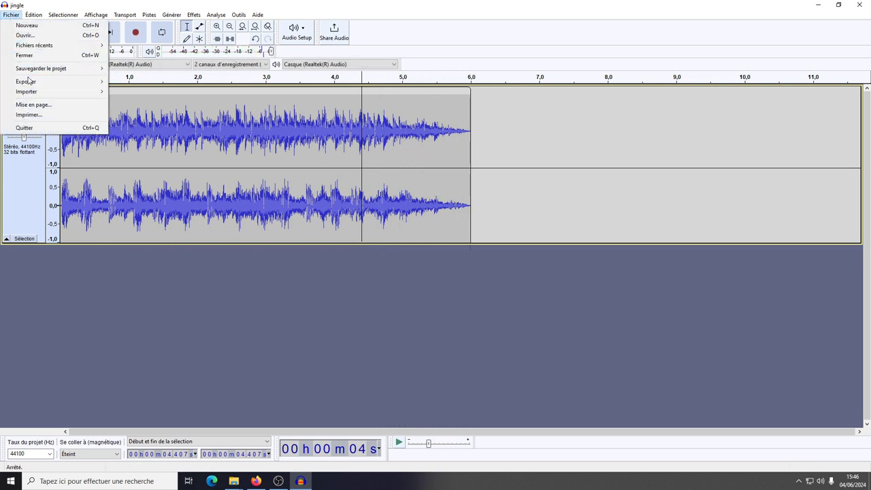
mouse_move(30, 83)
mouse_move(95, 95)
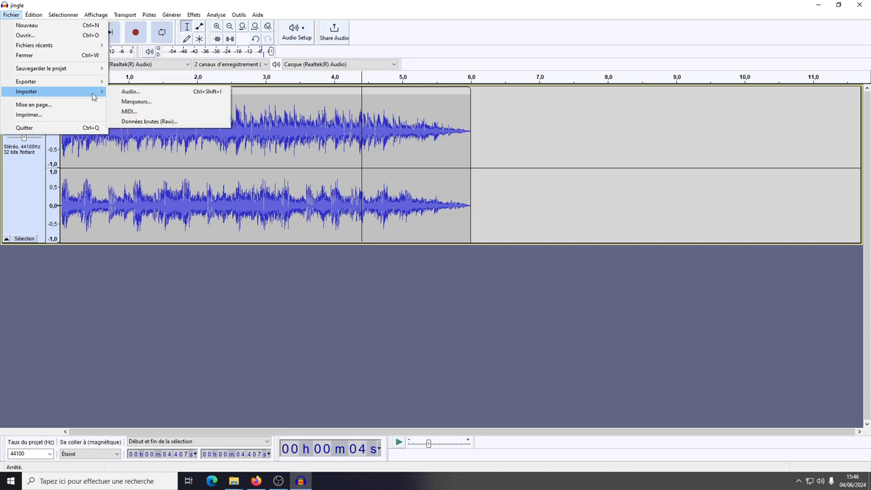
left_click(132, 92)
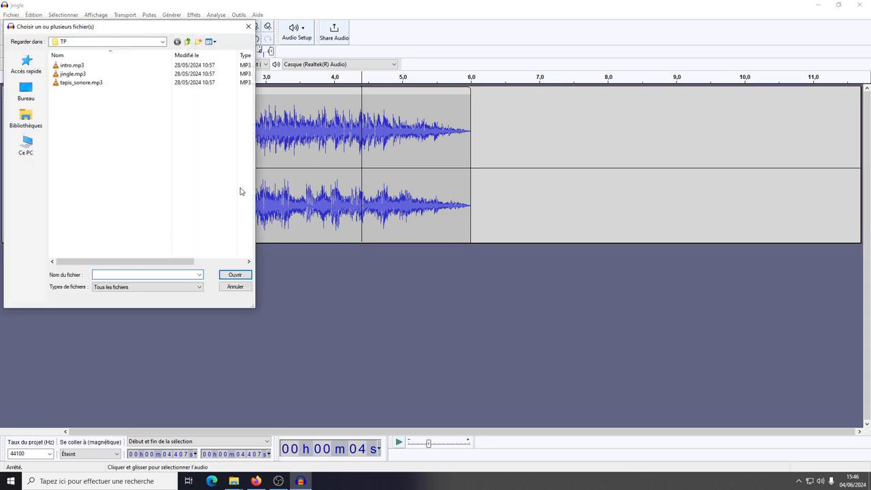
left_click(71, 65)
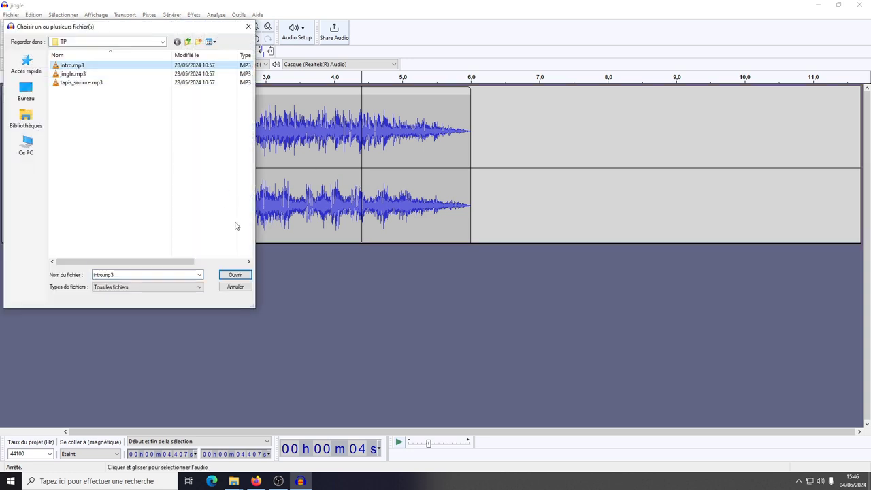
left_click(235, 274)
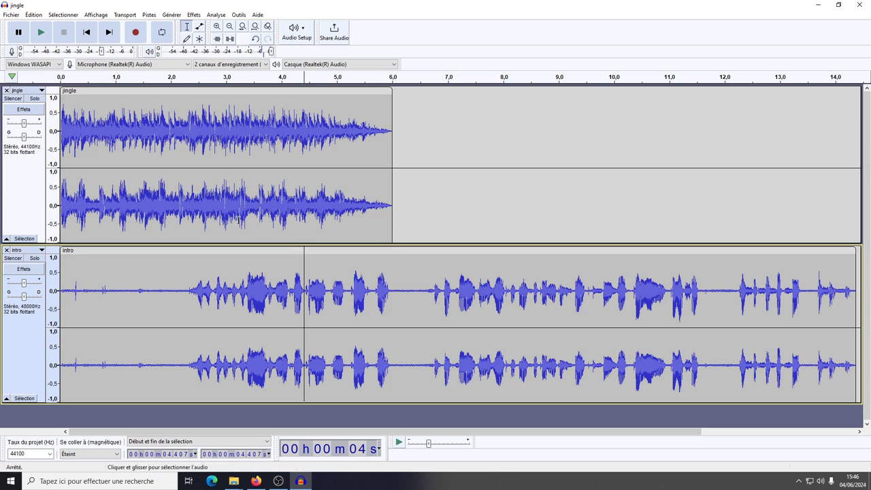
- Delete the silent beginning of the intro clip and move the clip to start where the jingle ends, at about 6 s
left_click_drag(237, 249, 447, 253)
left_click_drag(394, 282, 271, 283)
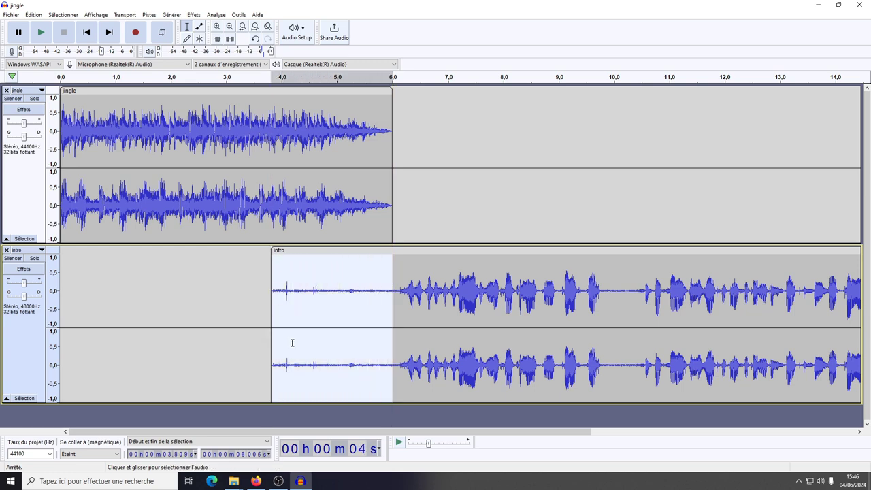
key("Delete")
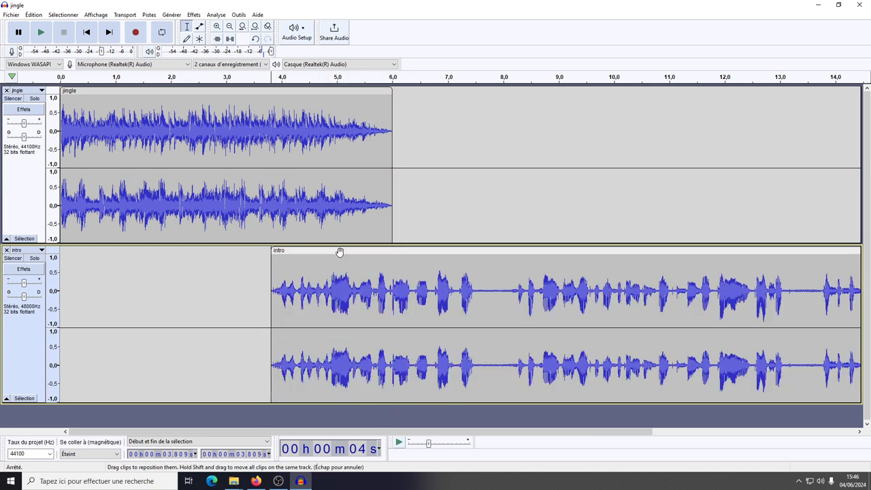
left_click_drag(342, 252, 461, 248)
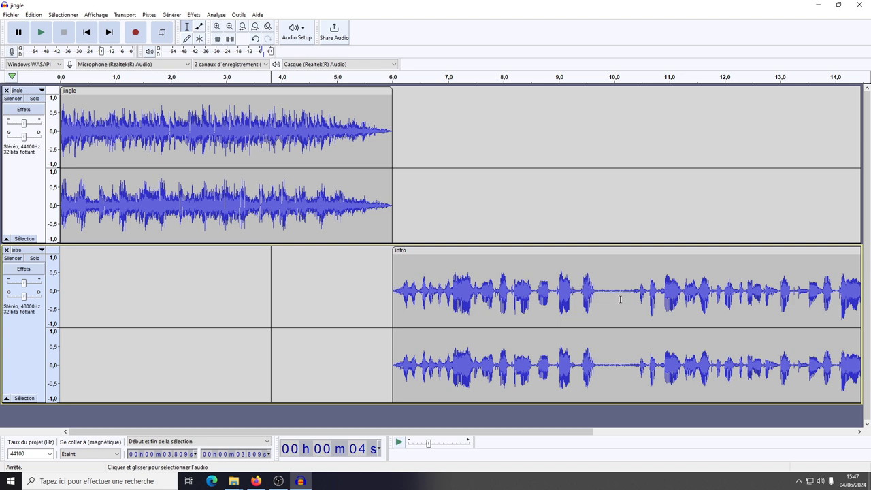
- Take a noise profile for Noise Reduction from the speech pause in the intro track, about 9.9 to 10.2 s
left_click_drag(627, 291, 608, 291)
left_click(194, 14)
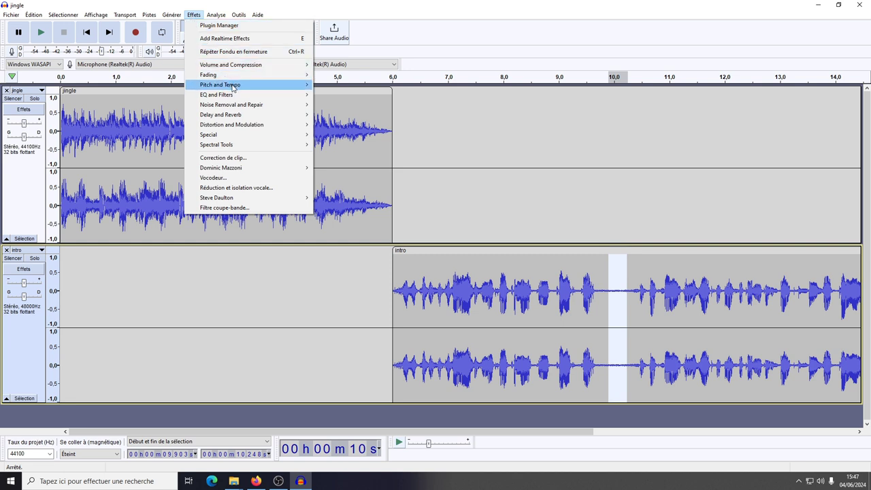
mouse_move(236, 71)
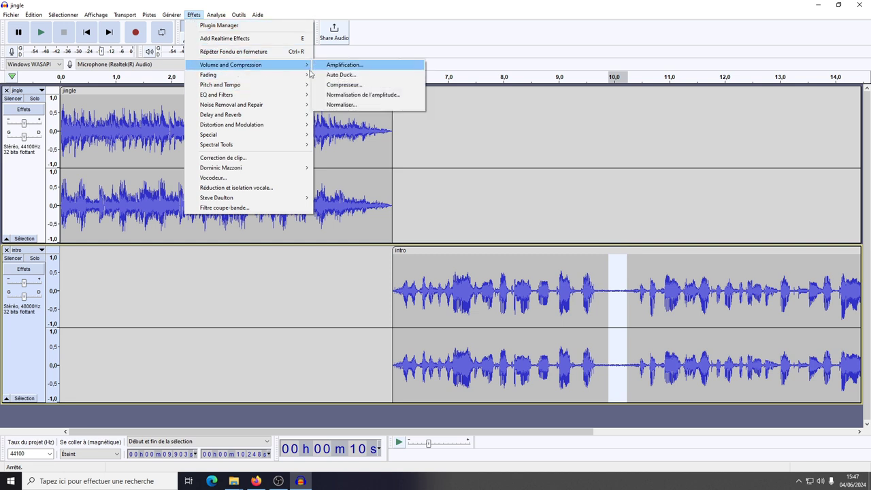
mouse_move(268, 107)
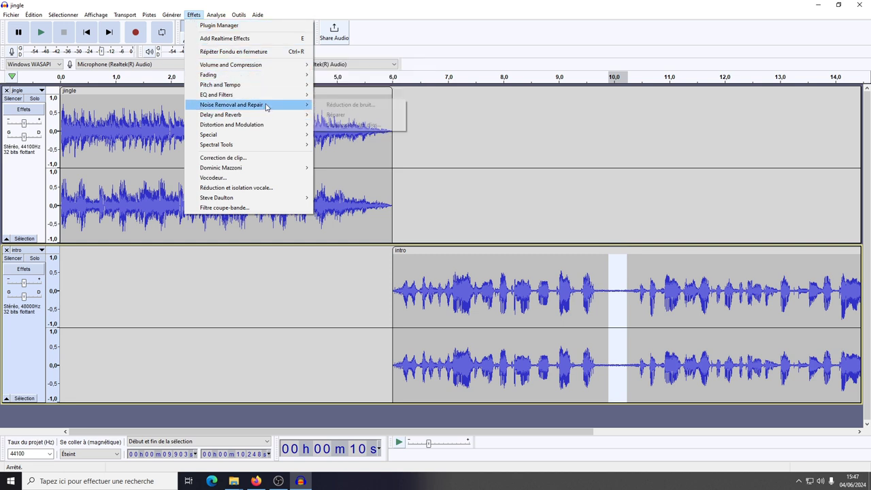
left_click(341, 106)
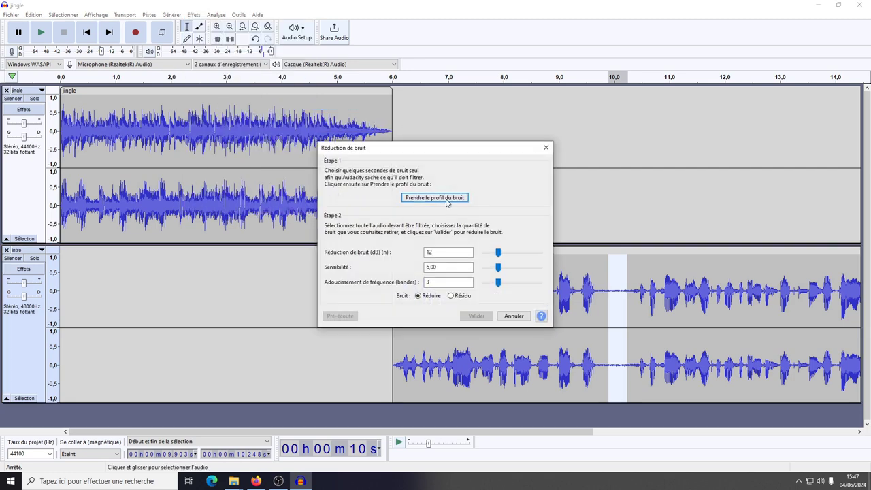
left_click(435, 197)
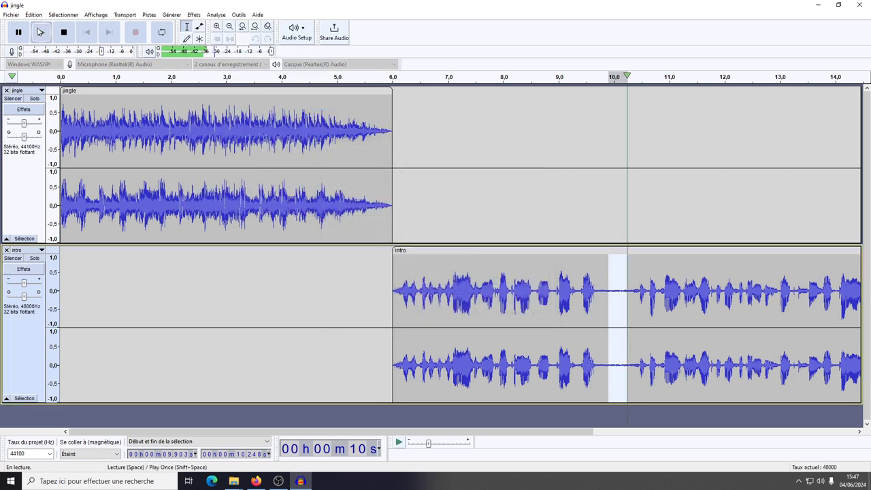
- Apply Noise Reduction to the entire intro clip with the captured noise profile
left_click(23, 331)
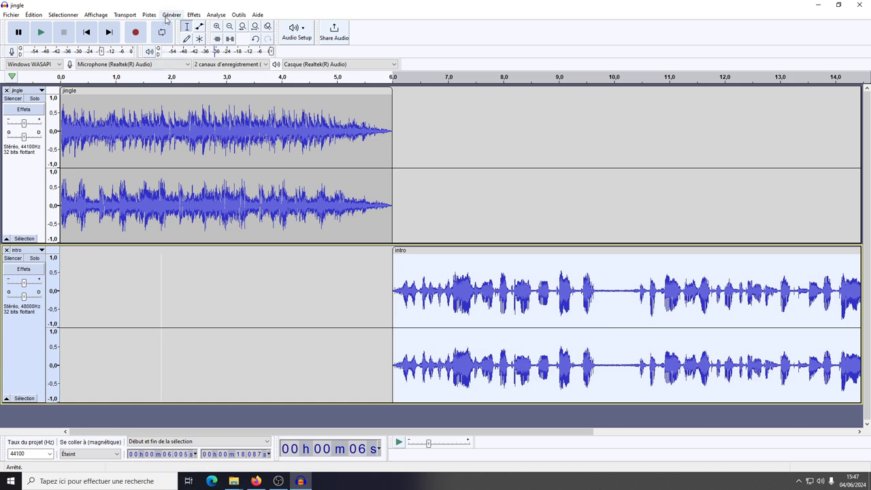
left_click(193, 15)
mouse_move(301, 106)
left_click(340, 107)
left_click(472, 313)
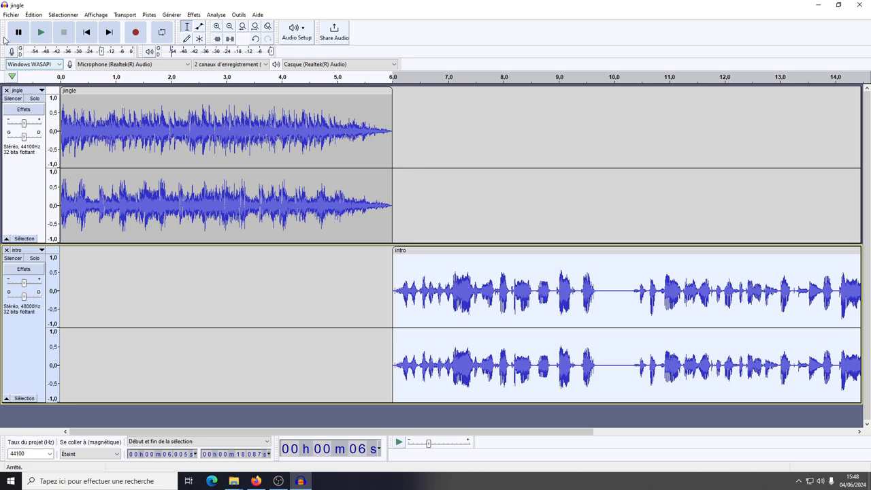
- Import tapis_sonore.mp3 from the TP folder as a third audio track
left_click(12, 15)
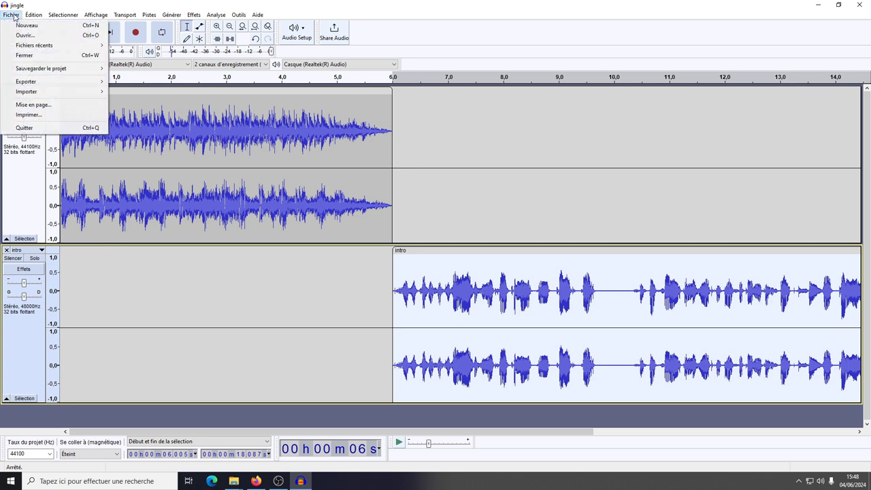
mouse_move(28, 97)
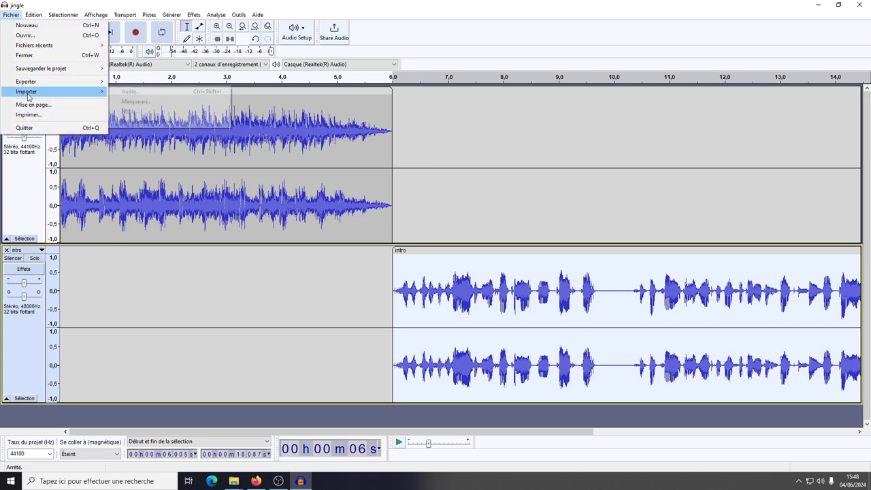
left_click(115, 93)
left_click(61, 84)
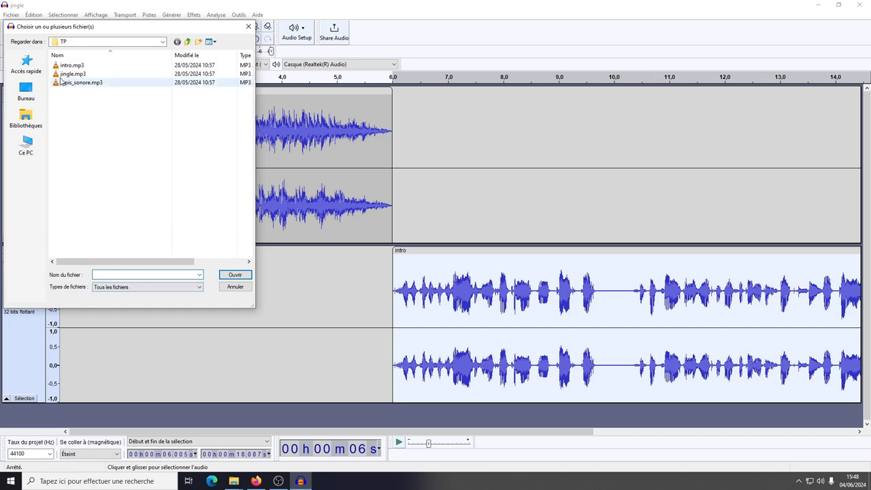
left_click(235, 274)
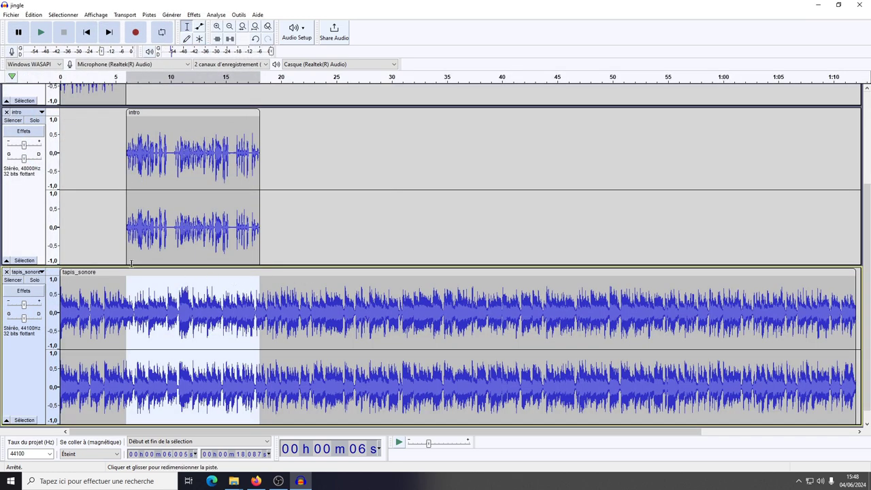
- Align the tapis_sonore clip's start with the intro's start at about 6 s and delete its audio beyond the intro's end at about 18 s
left_click_drag(115, 272, 175, 273)
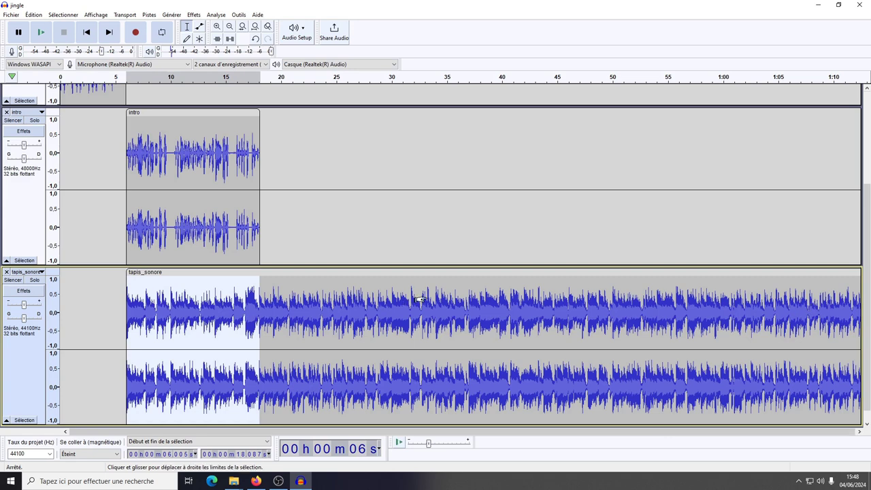
key("ctrl+3")
key("ctrl+3")
left_click_drag(284, 299, 109, 299)
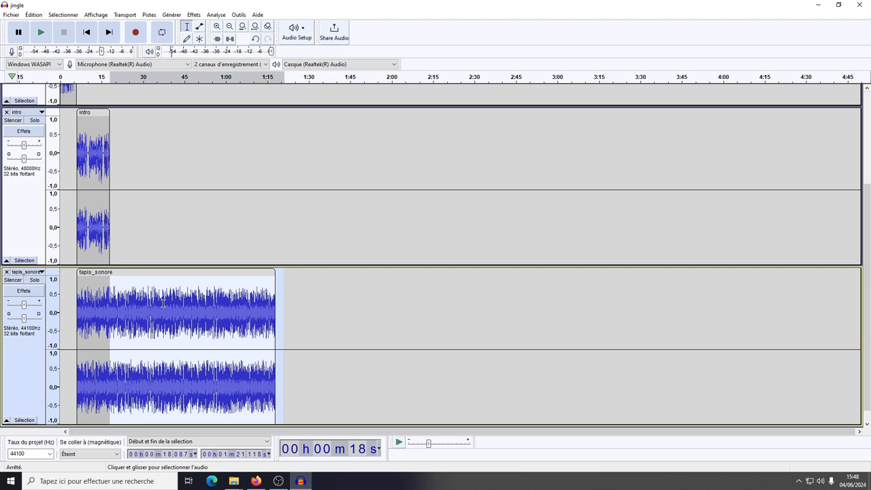
key("Delete")
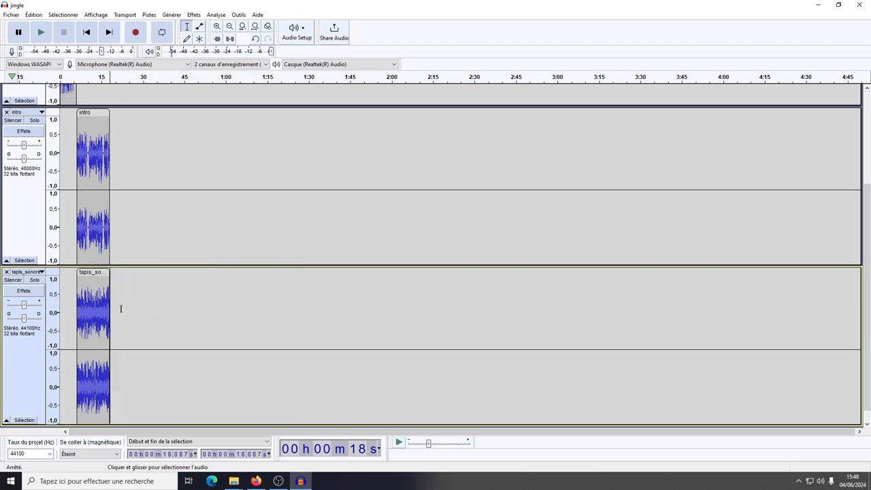
- Delete the short burst of music at the end of the tapis_sonore clip, from about 18.01 to 18.09 s
scroll(106, 315, "up", 5)
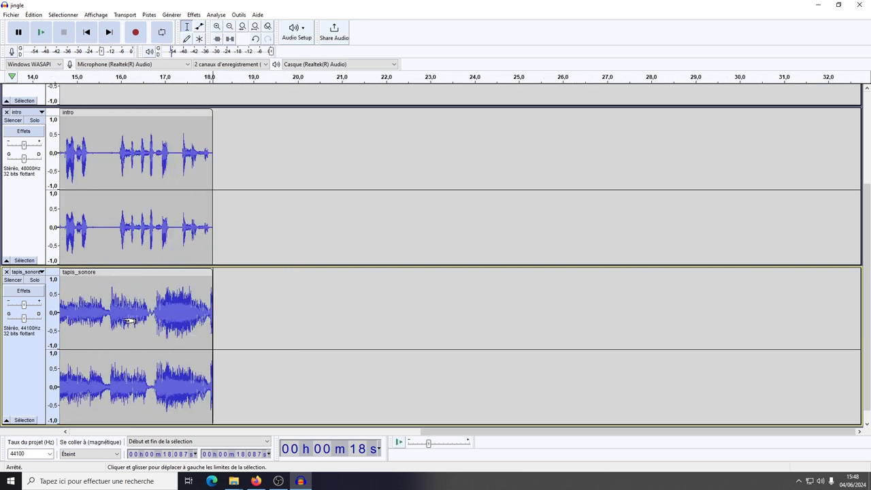
scroll(190, 325, "up", 1)
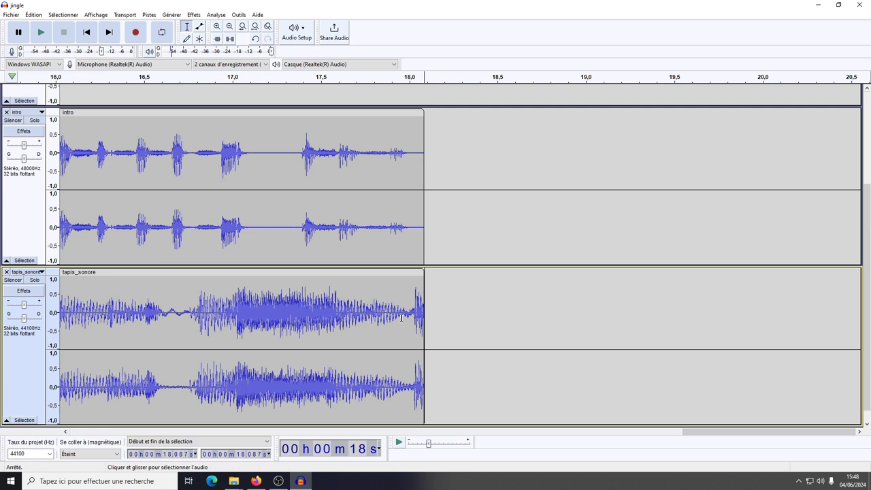
left_click_drag(412, 313, 424, 314)
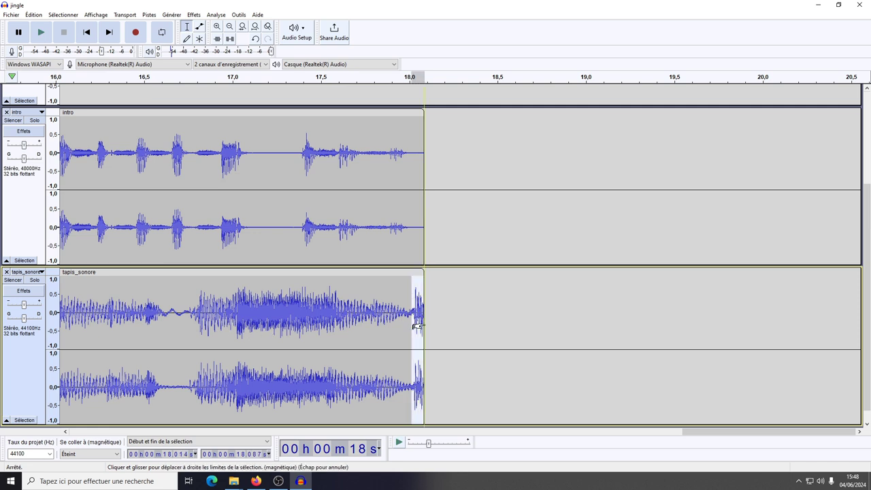
key("Delete")
- Apply a fade-out to the last swell of the tapis_sonore clip, from about 16.8 s to its end at 18.0 s
left_click(314, 306)
left_click_drag(314, 306, 322, 307)
scroll(266, 319, "down", 2)
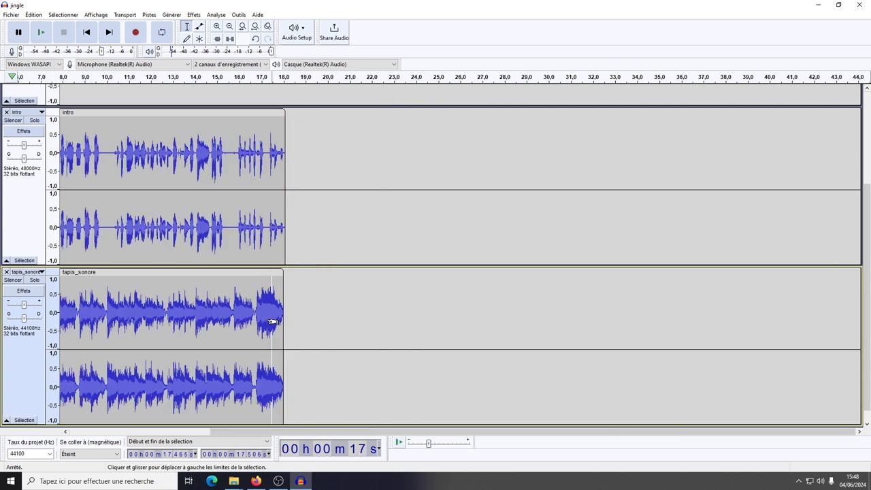
left_click(241, 313)
left_click(257, 306)
left_click_drag(256, 306, 284, 310)
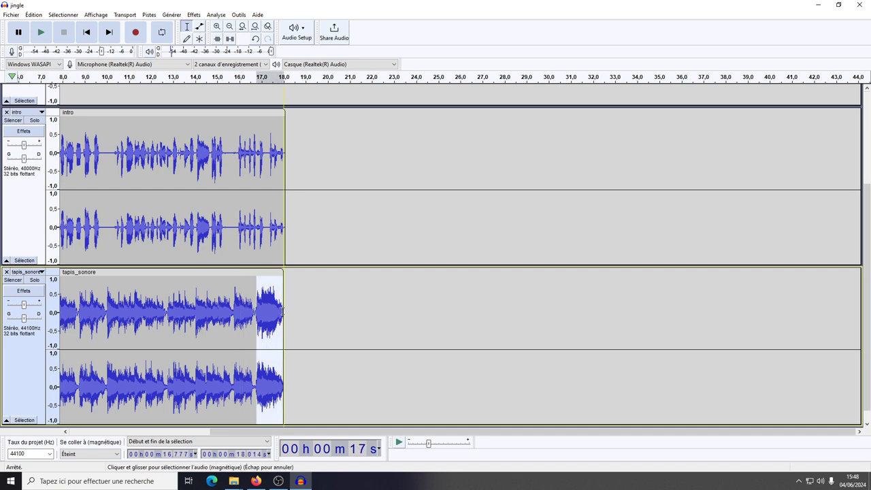
left_click(195, 15)
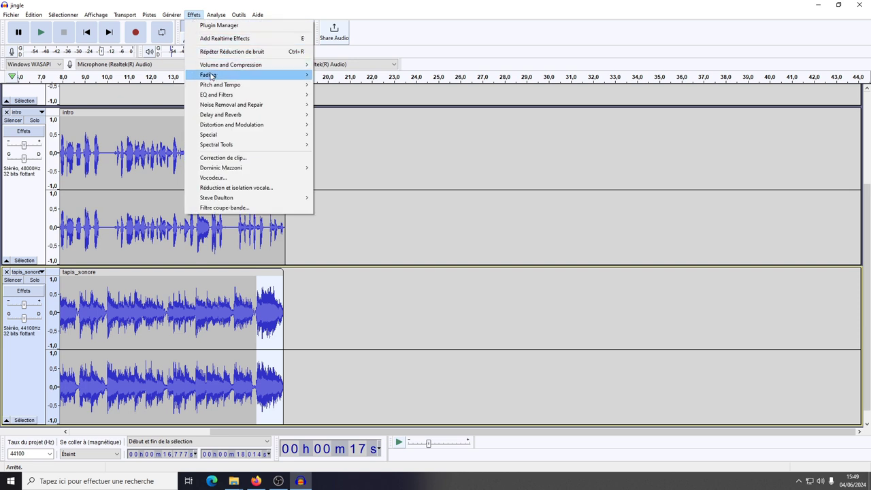
mouse_move(215, 77)
left_click(350, 85)
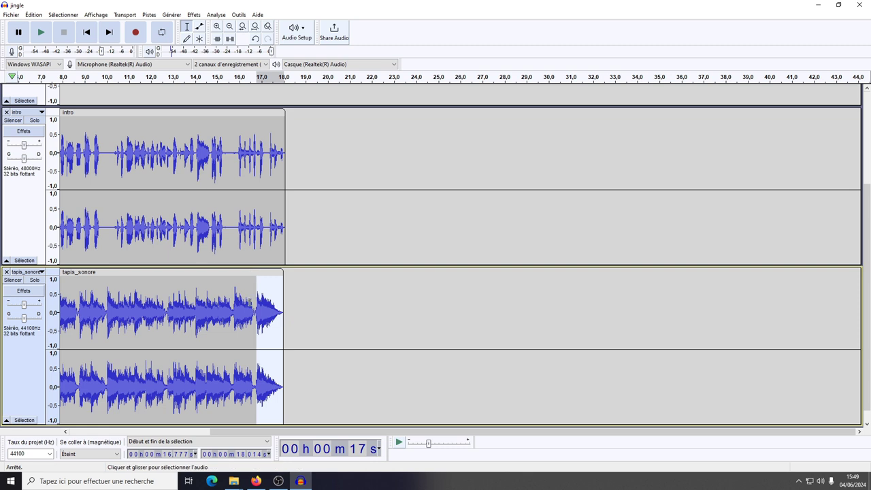
- Apply a fade-in to the first half second of the tapis_sonore clip, from about 6.0 to 6.5 s
left_click_drag(337, 432, 207, 442)
left_click_drag(195, 303, 185, 301)
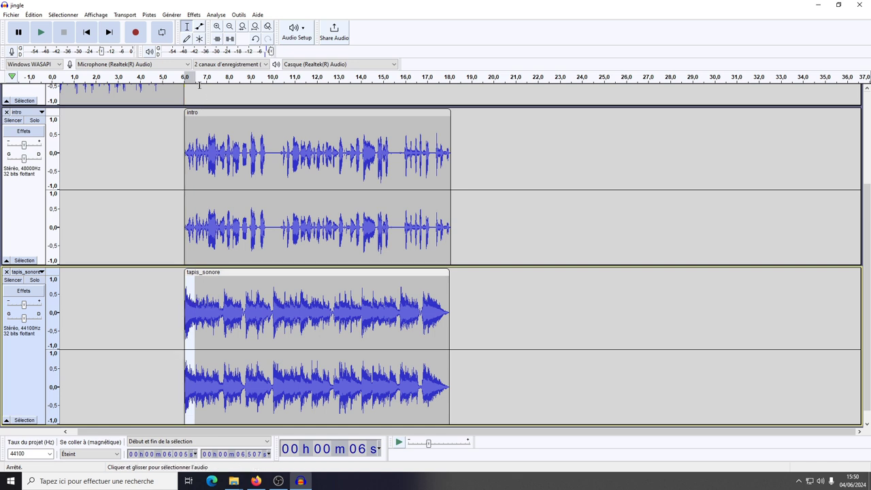
left_click(195, 15)
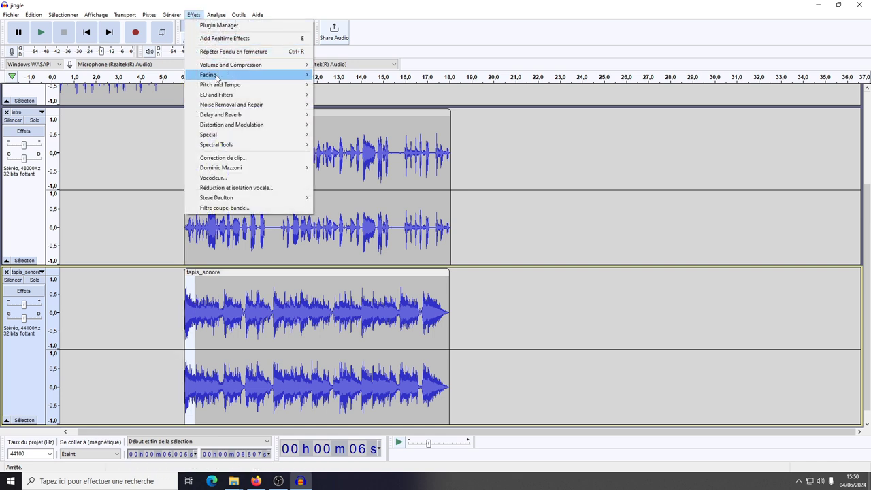
mouse_move(216, 77)
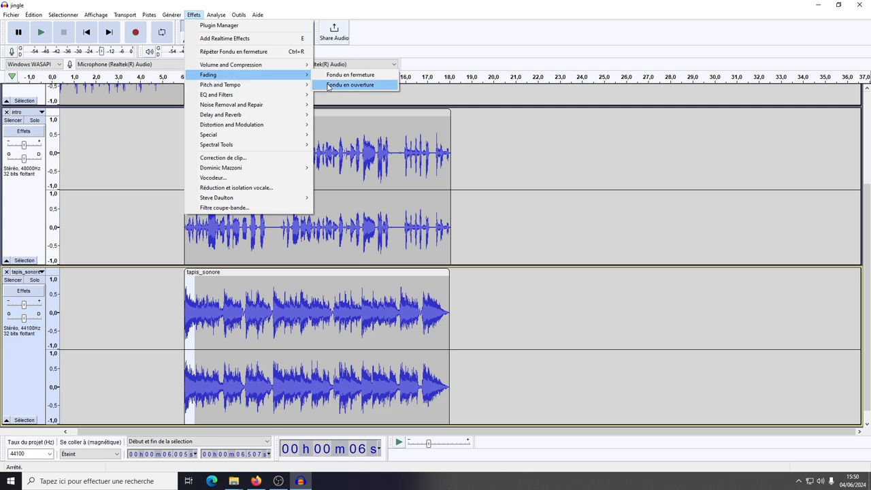
left_click(349, 84)
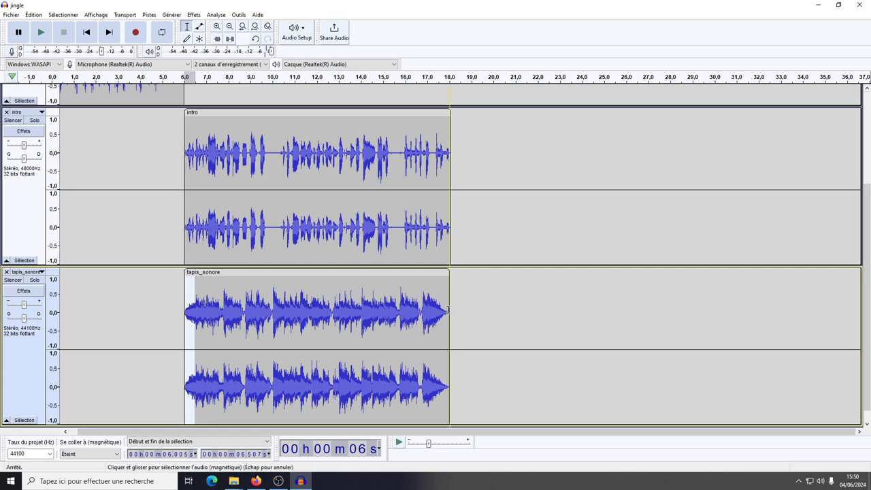
- Lower the volume of the entire tapis_sonore track with Amplification set to -14.2 dB
left_click(28, 355)
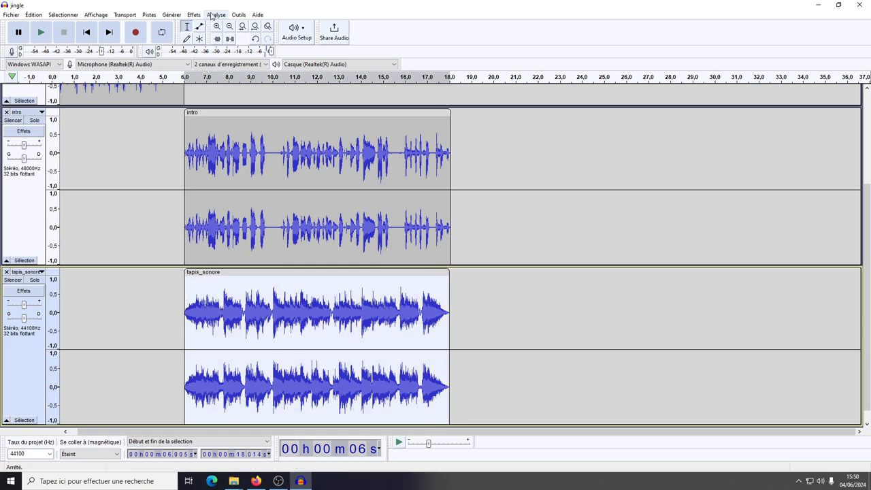
left_click(193, 15)
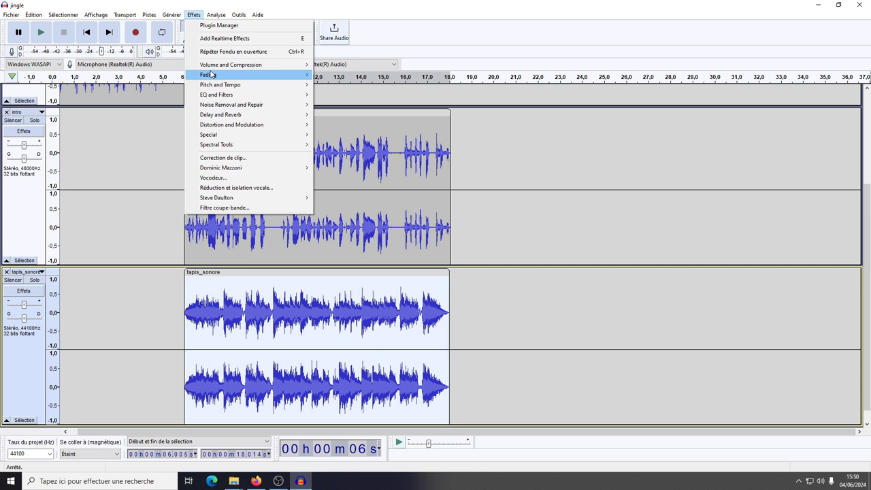
mouse_move(221, 68)
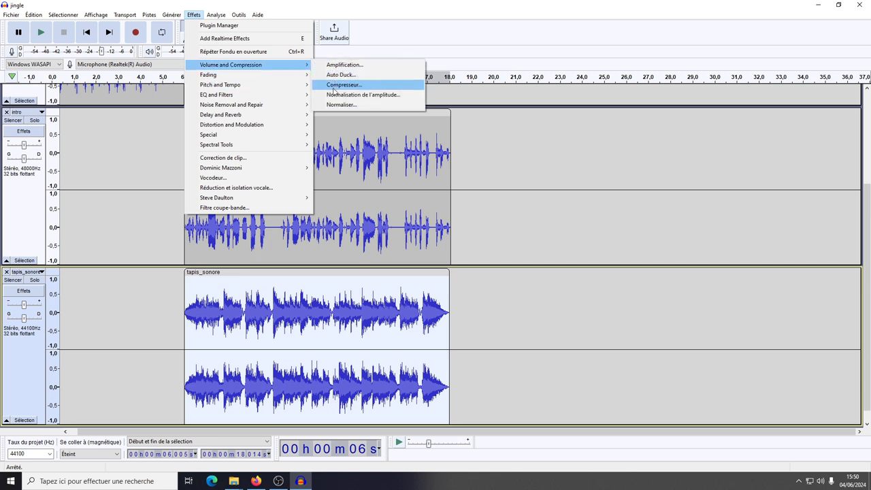
left_click(338, 65)
left_click_drag(441, 243, 421, 248)
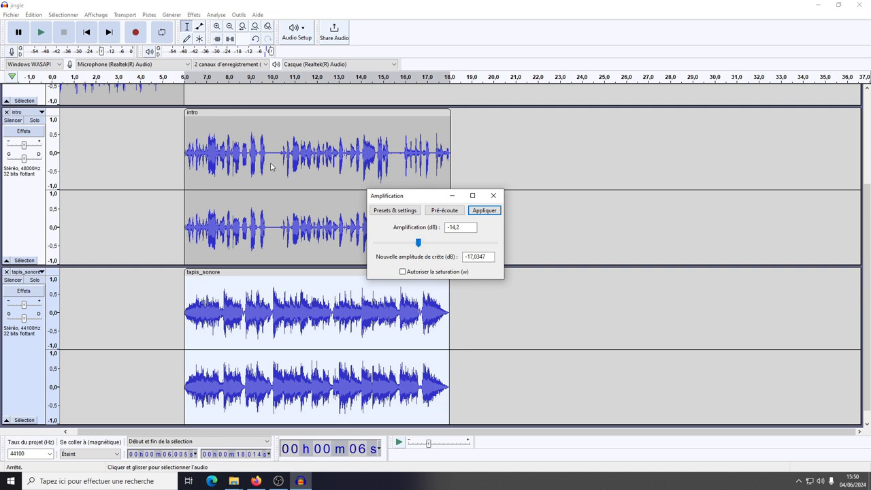
left_click(483, 211)
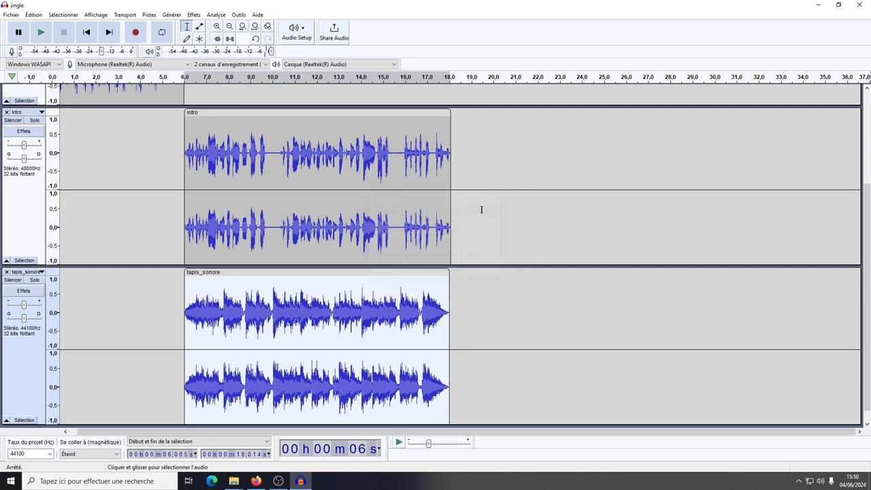
- Play the mix from just before the intro, about 5.8 s, to check the voice against the music bed
left_click(179, 122)
left_click(41, 34)
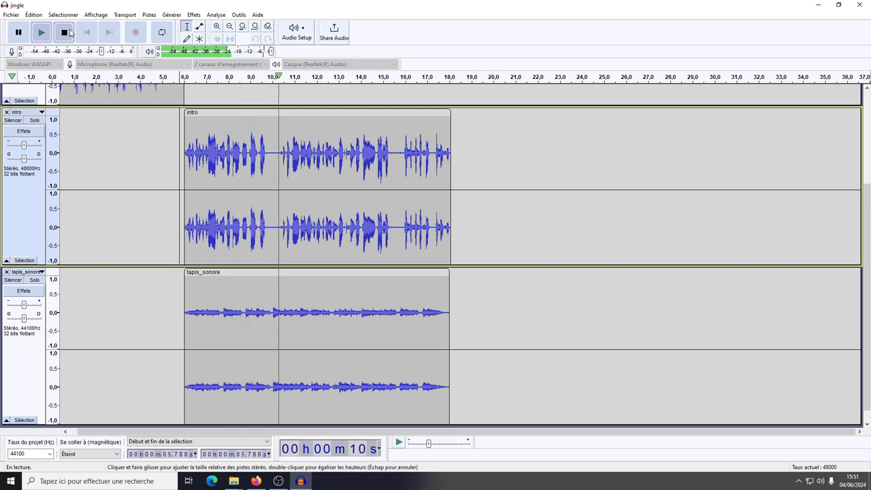
key("space")
- Lower the whole jingle clip's amplitude envelope to about 0.6 with the Envelope tool, and return to the Selection tool
scroll(122, 160, "up", 4)
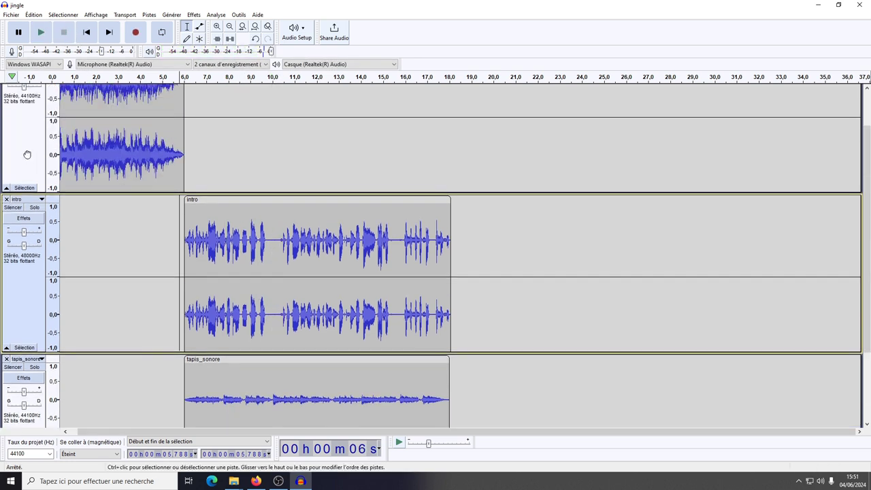
double_click(122, 161)
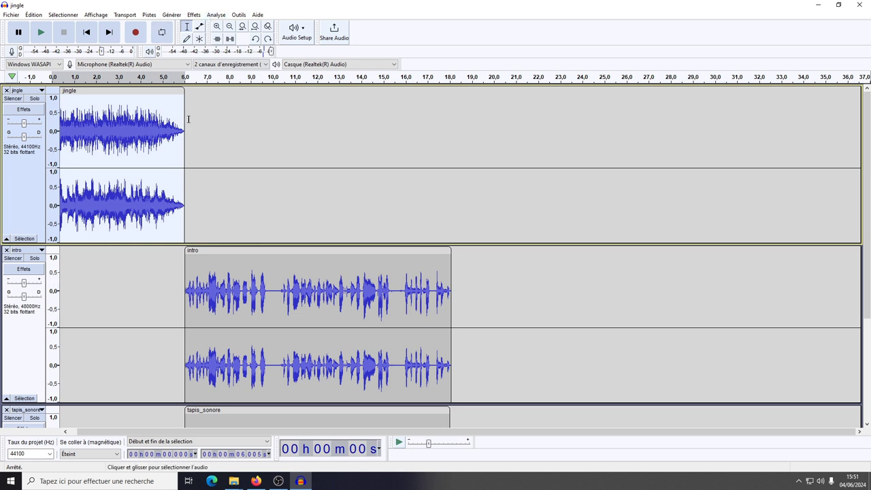
left_click(200, 27)
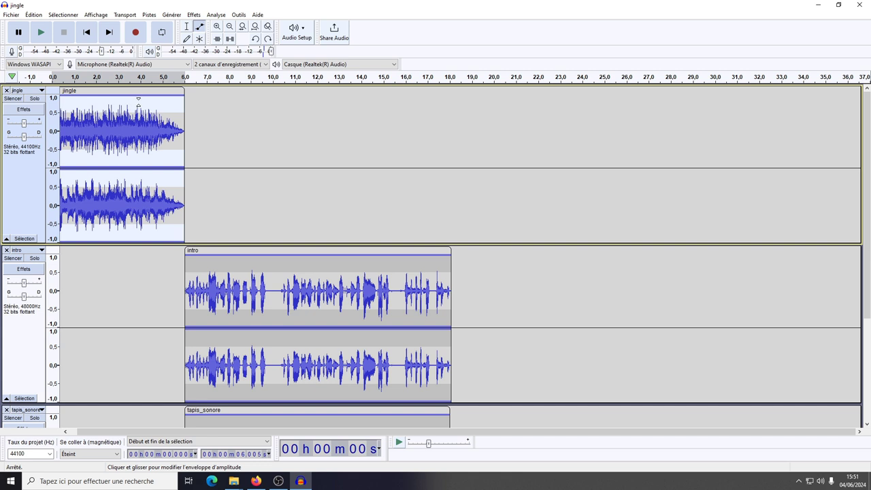
left_click_drag(109, 98, 110, 107)
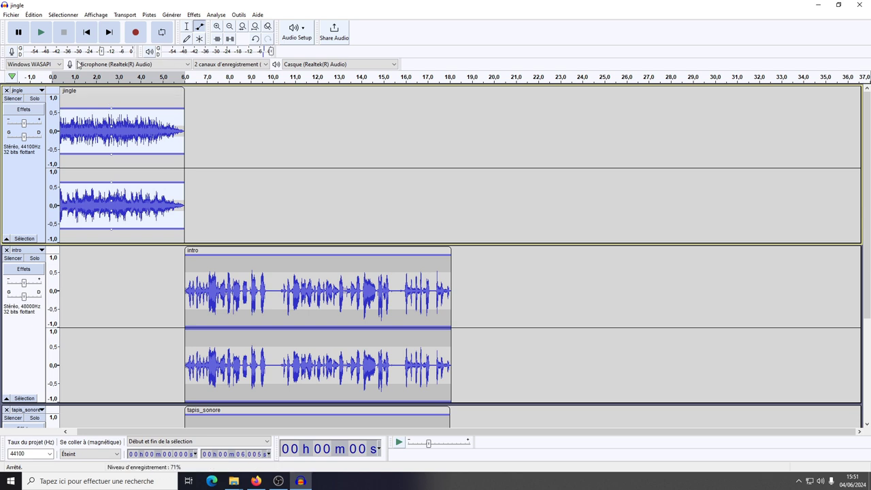
left_click(185, 28)
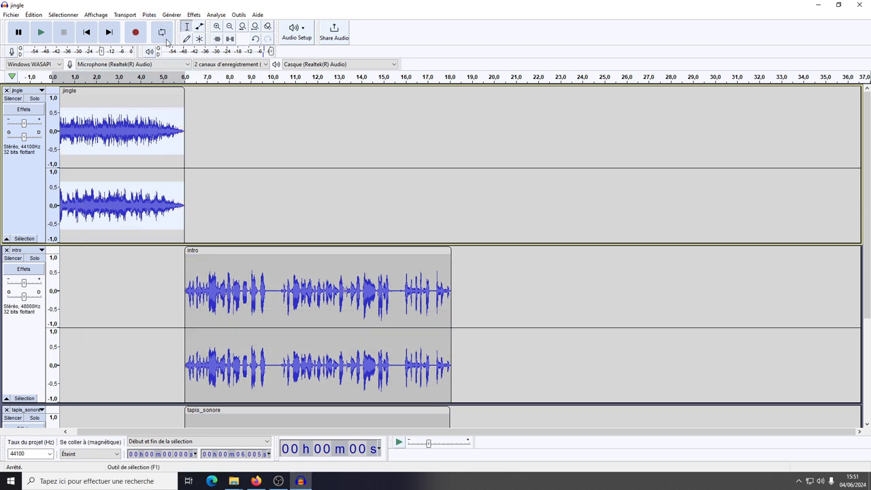
- Clear the selection and play the montage from the start to check the sound levels
left_click(69, 16)
left_click(66, 34)
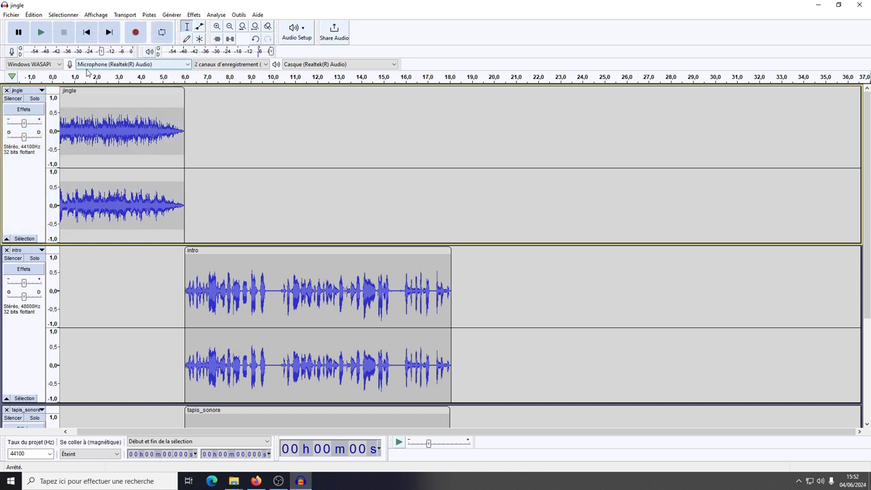
left_click(41, 32)
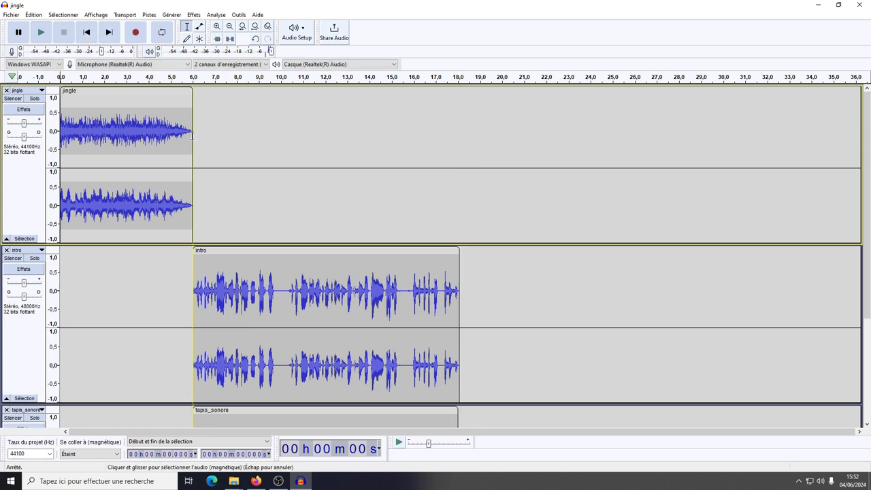
- Duplicate the entire jingle clip, 0 to about 6 s, onto a new track and select that track
left_click_drag(192, 136, 64, 127)
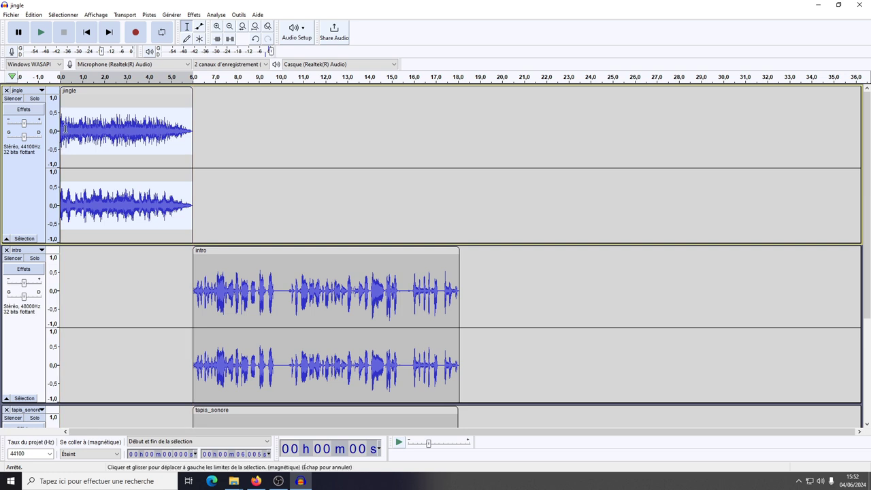
left_click(33, 15)
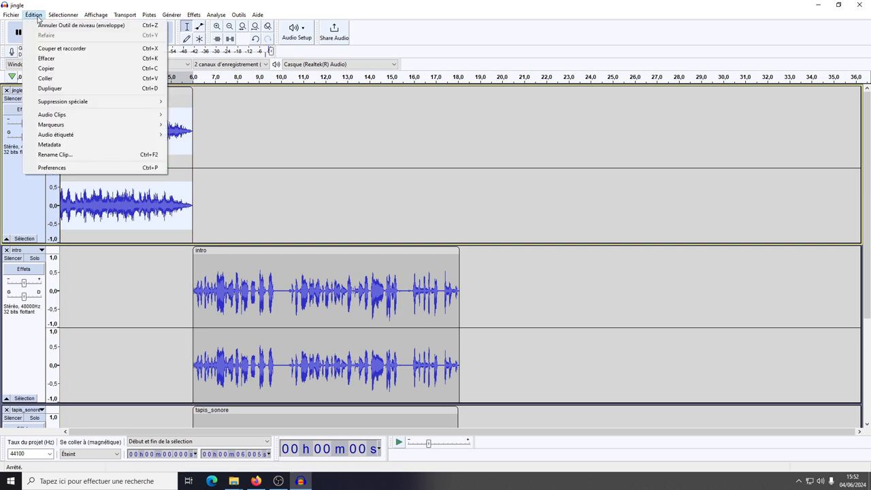
left_click(51, 87)
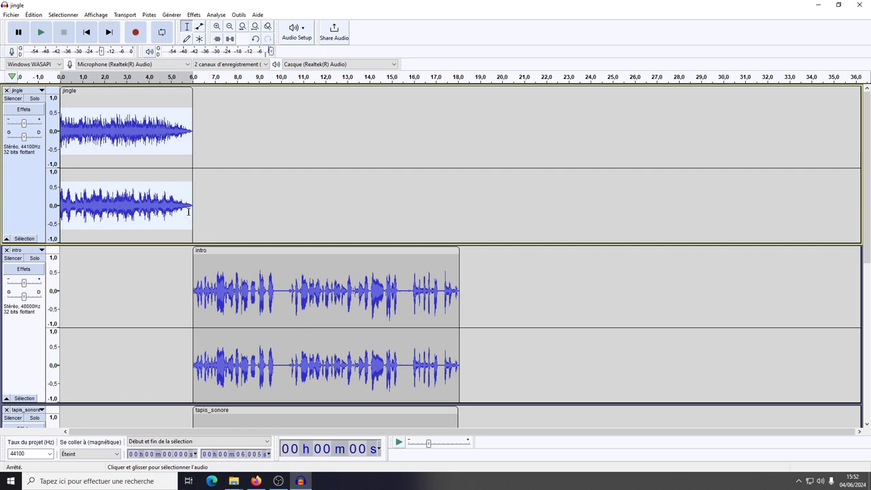
scroll(189, 210, "down", 10)
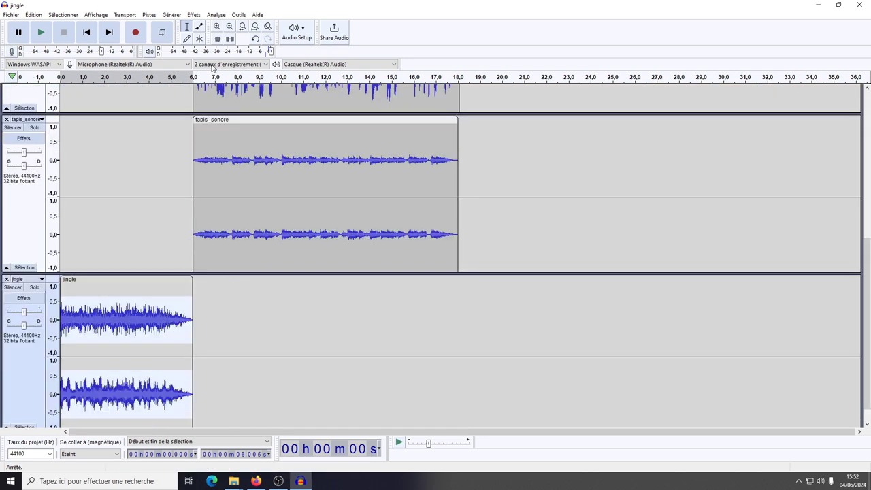
scroll(109, 313, "down", 1)
left_click(18, 342)
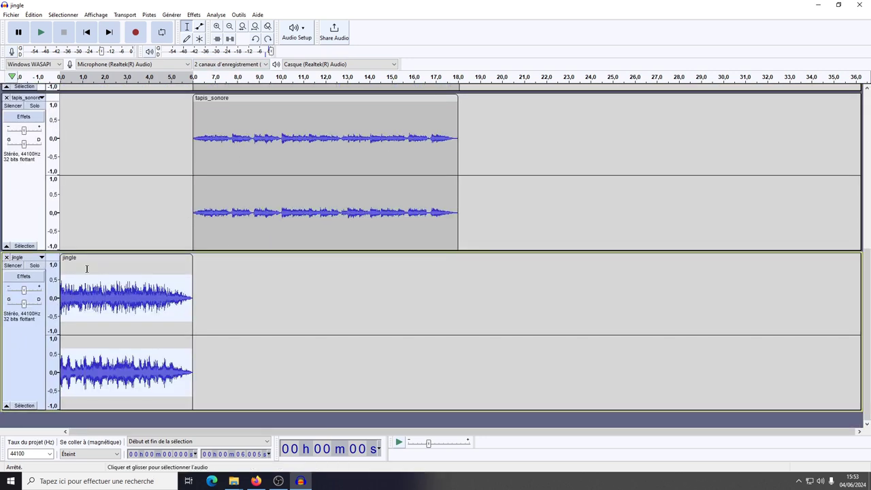
- Move the duplicated jingle clip just past the end of the intro so it starts at about 18.3 s
scroll(89, 259, "up", 10)
scroll(132, 262, "down", 10)
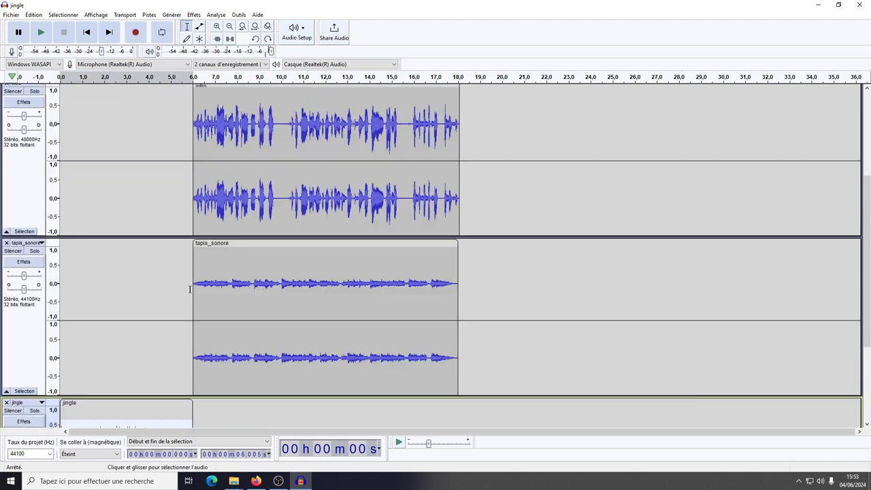
left_click_drag(132, 257, 537, 263)
scroll(535, 262, "up", 10)
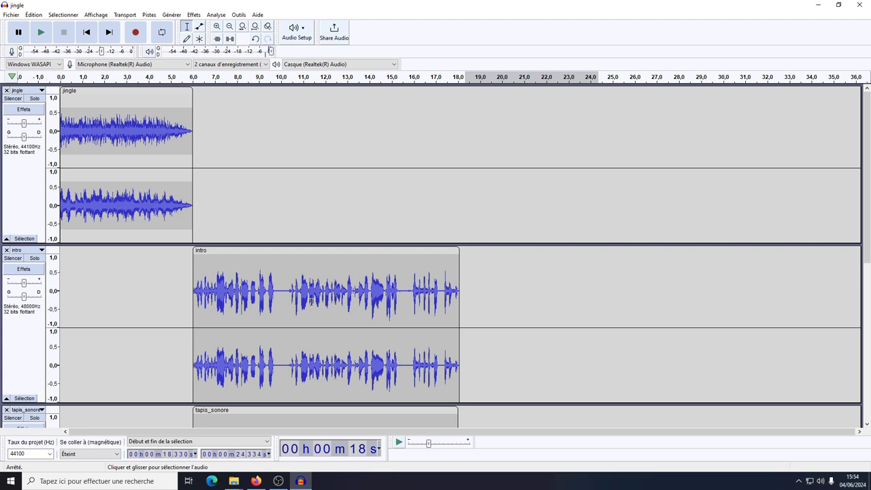
- Normalize the first 6 s or so of the jingle, intro and tapis_sonore tracks, selected together, with the Normalize effect
left_click(29, 348)
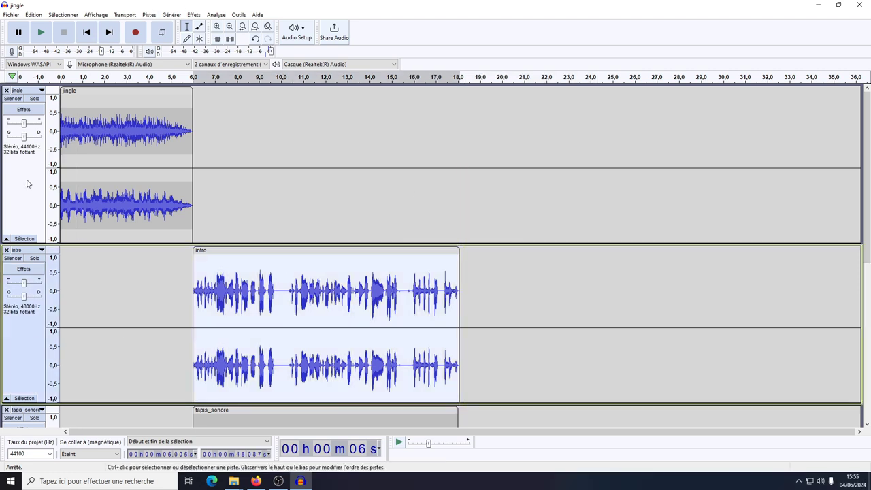
left_click(27, 183)
left_click(30, 334, "ctrl")
scroll(33, 335, "down", 3)
left_click(30, 375, "ctrl")
scroll(28, 379, "down", 1)
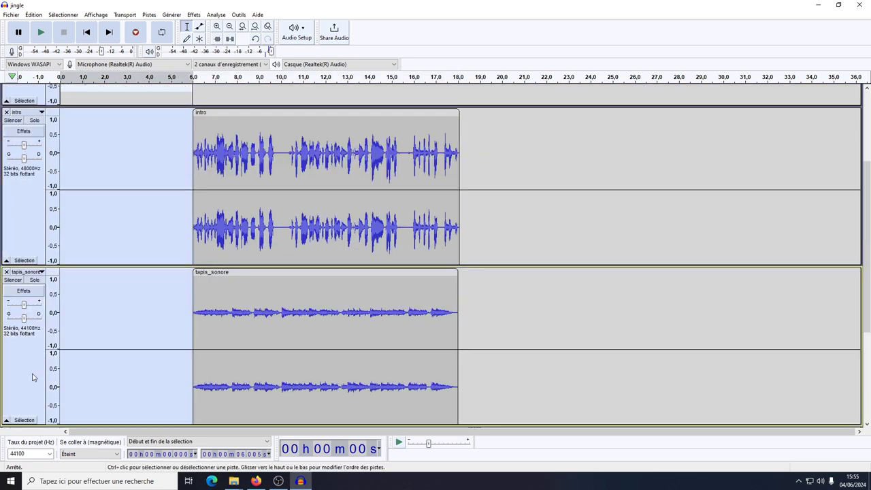
scroll(101, 143, "up", 4)
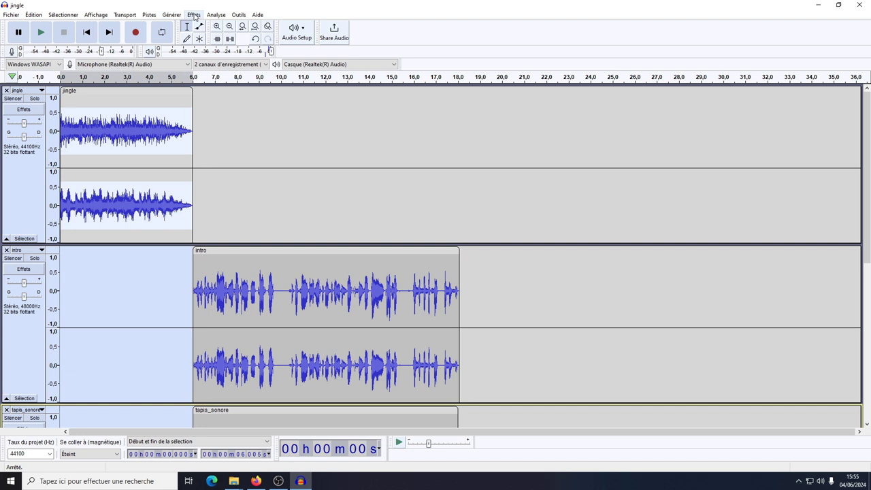
left_click(194, 15)
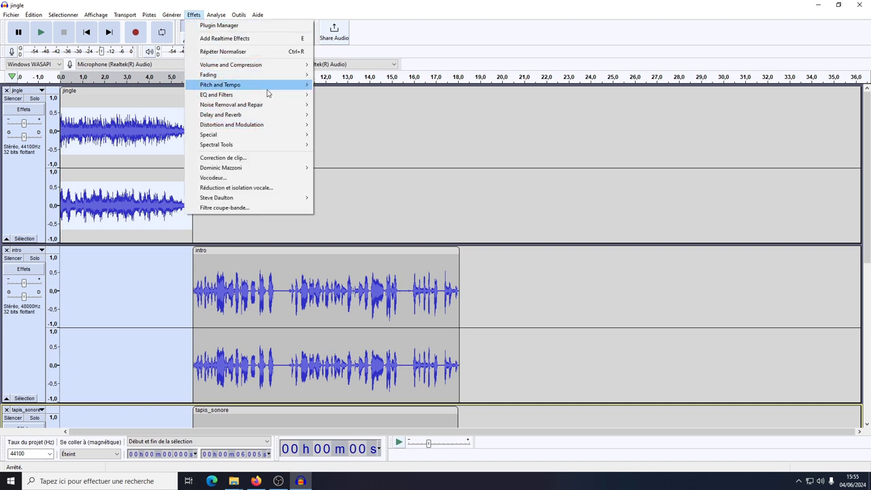
mouse_move(288, 71)
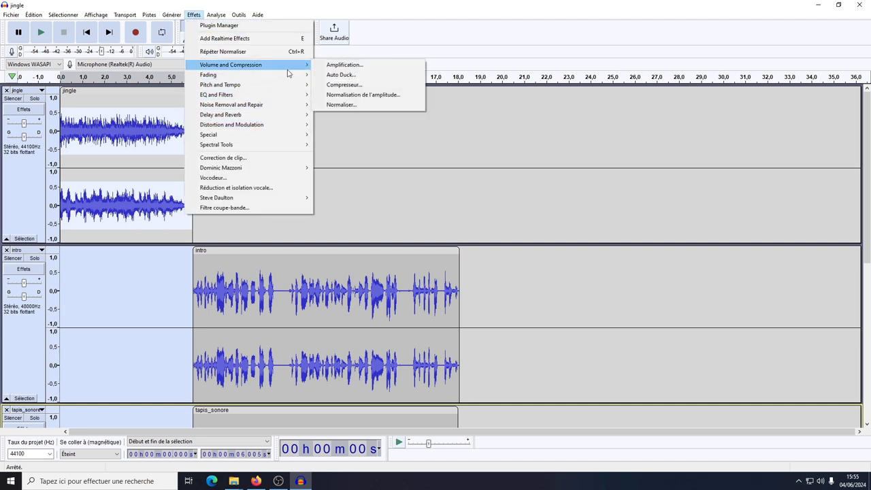
left_click(364, 106)
left_click(490, 219)
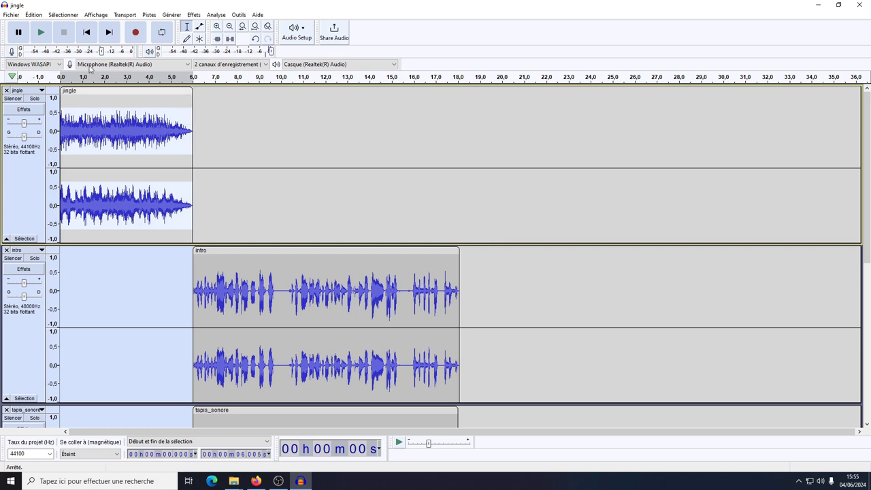
- Export the montage to the TP folder as Montage-son-eil.mp3 with the Standard 170-220 kbps preset, artist tag Montage EIL and year 2024
left_click(15, 17)
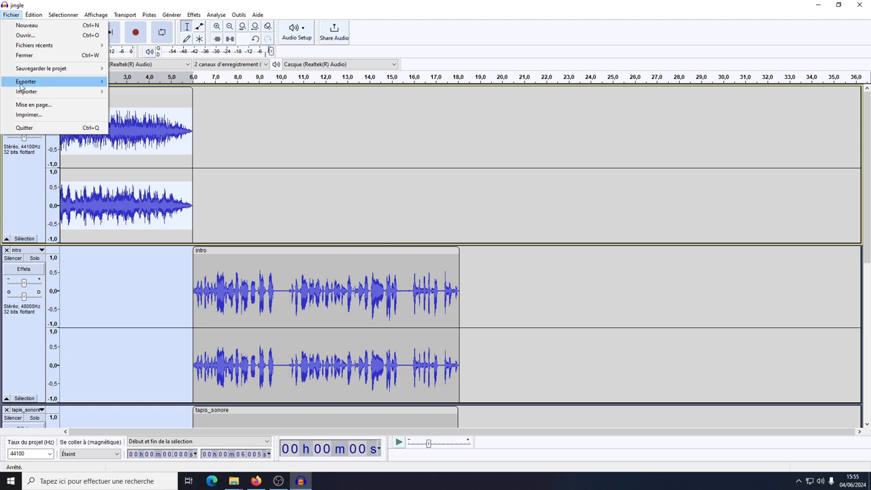
mouse_move(26, 82)
left_click(129, 82)
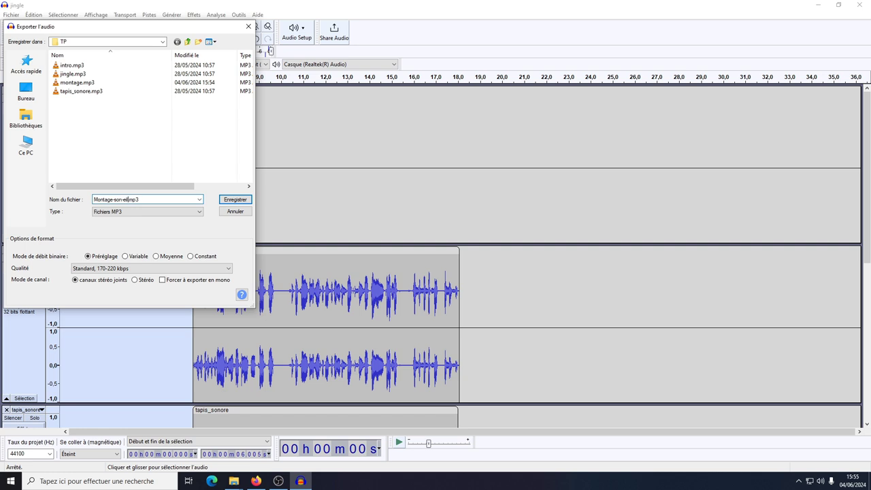
left_click(238, 203)
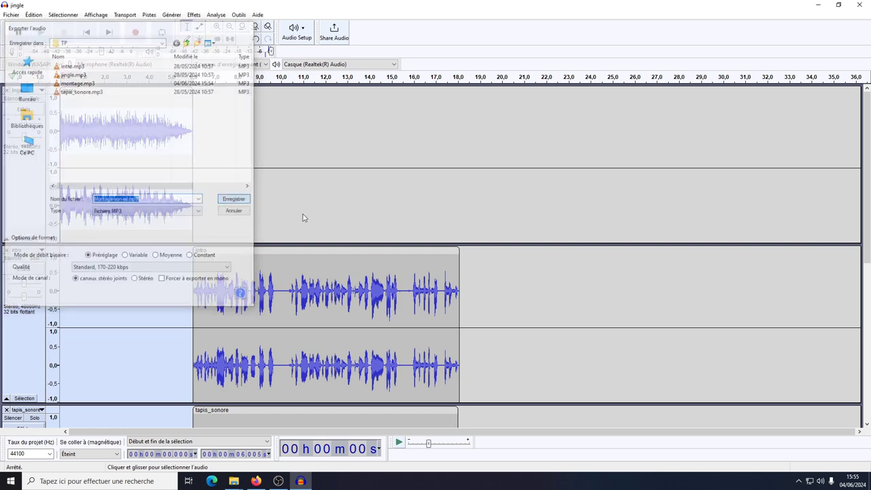
left_click(453, 256)
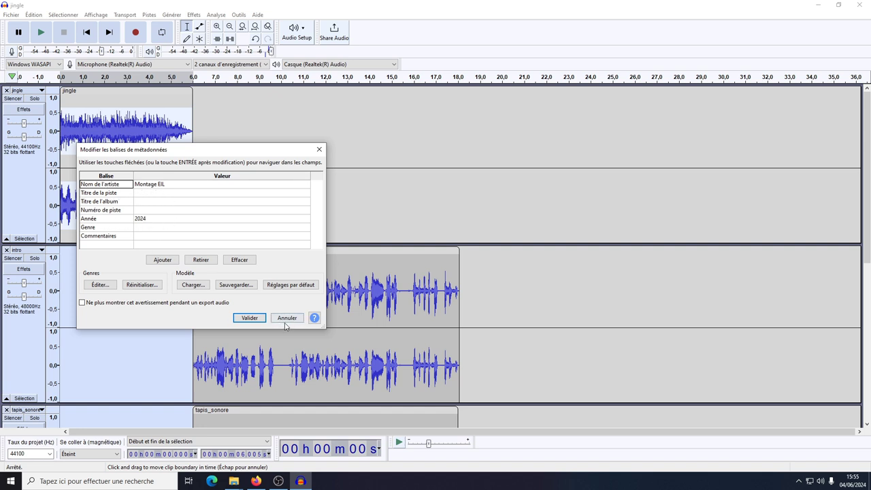
left_click(249, 318)
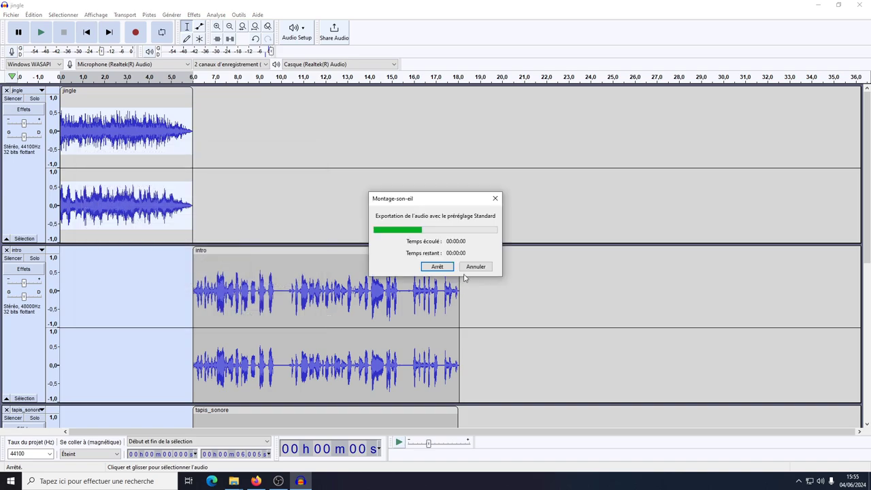